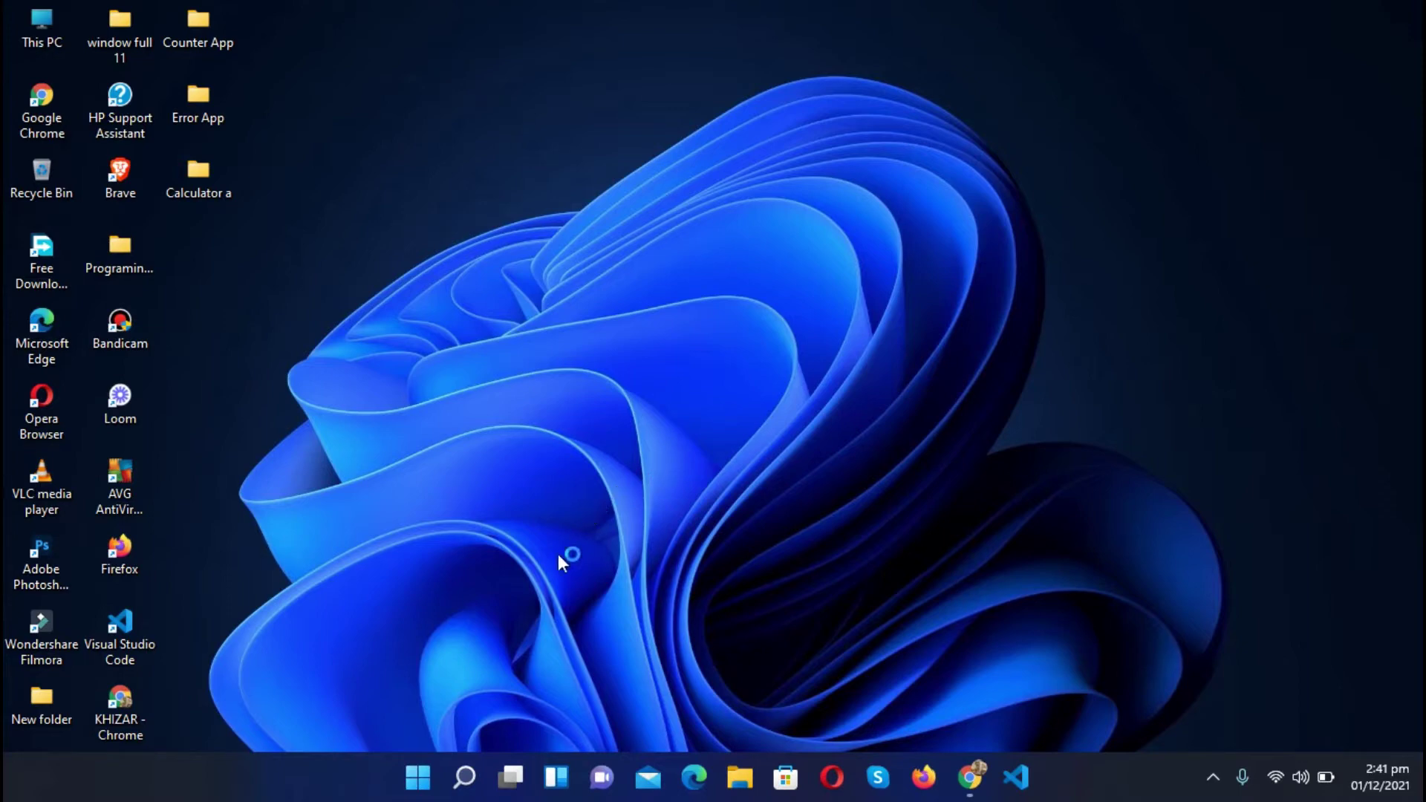
Step: Search for "paint" and launch Paint 3D
click(466, 777)
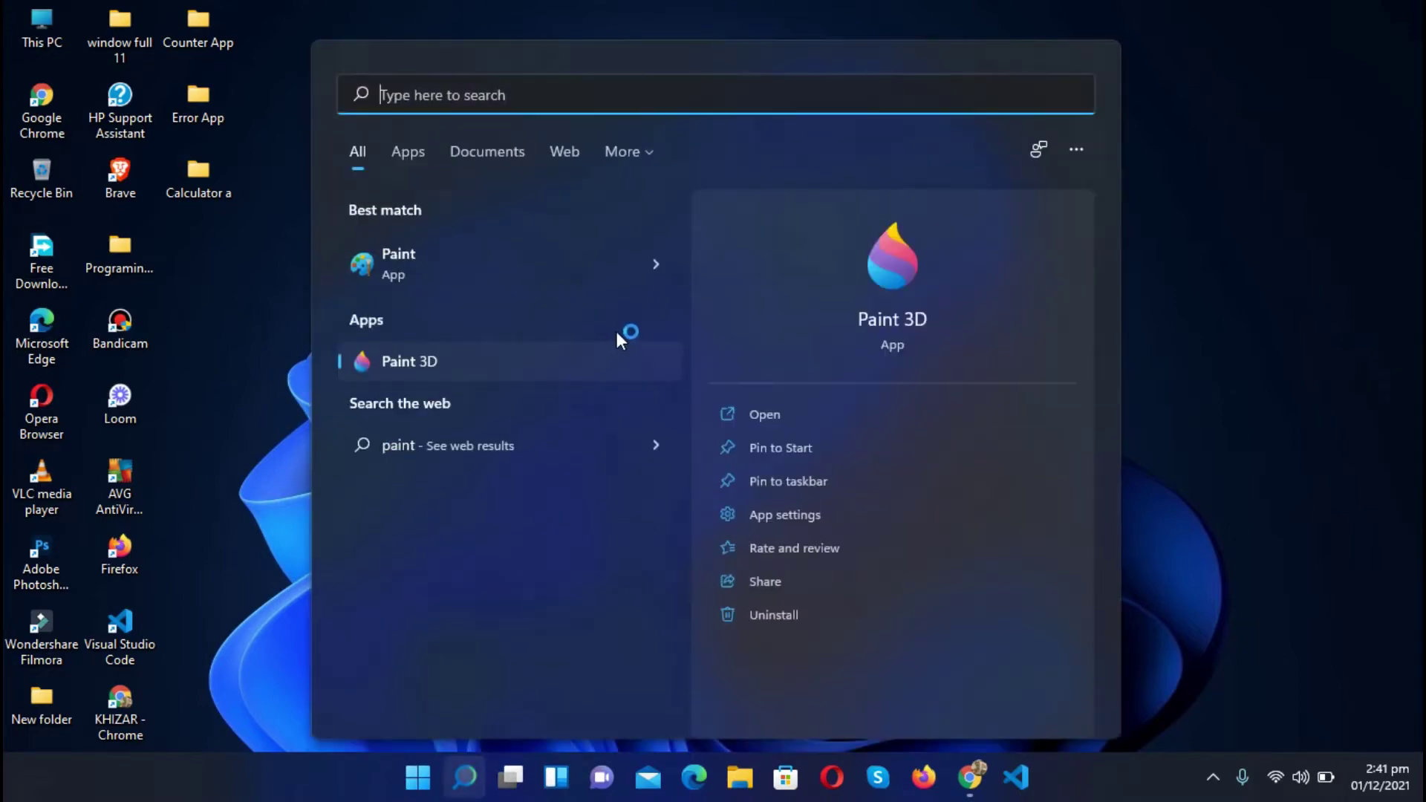
text(paint)
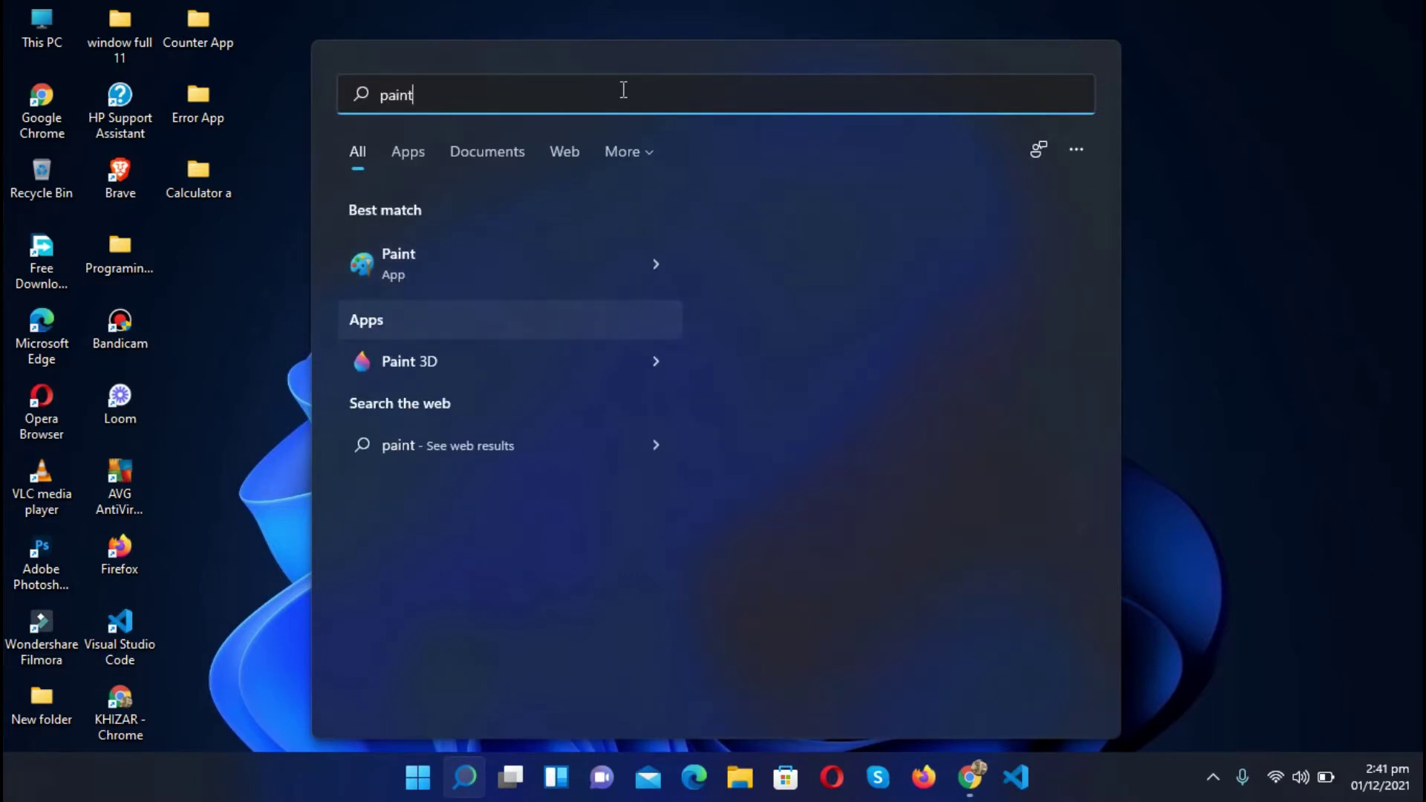
key(Down)
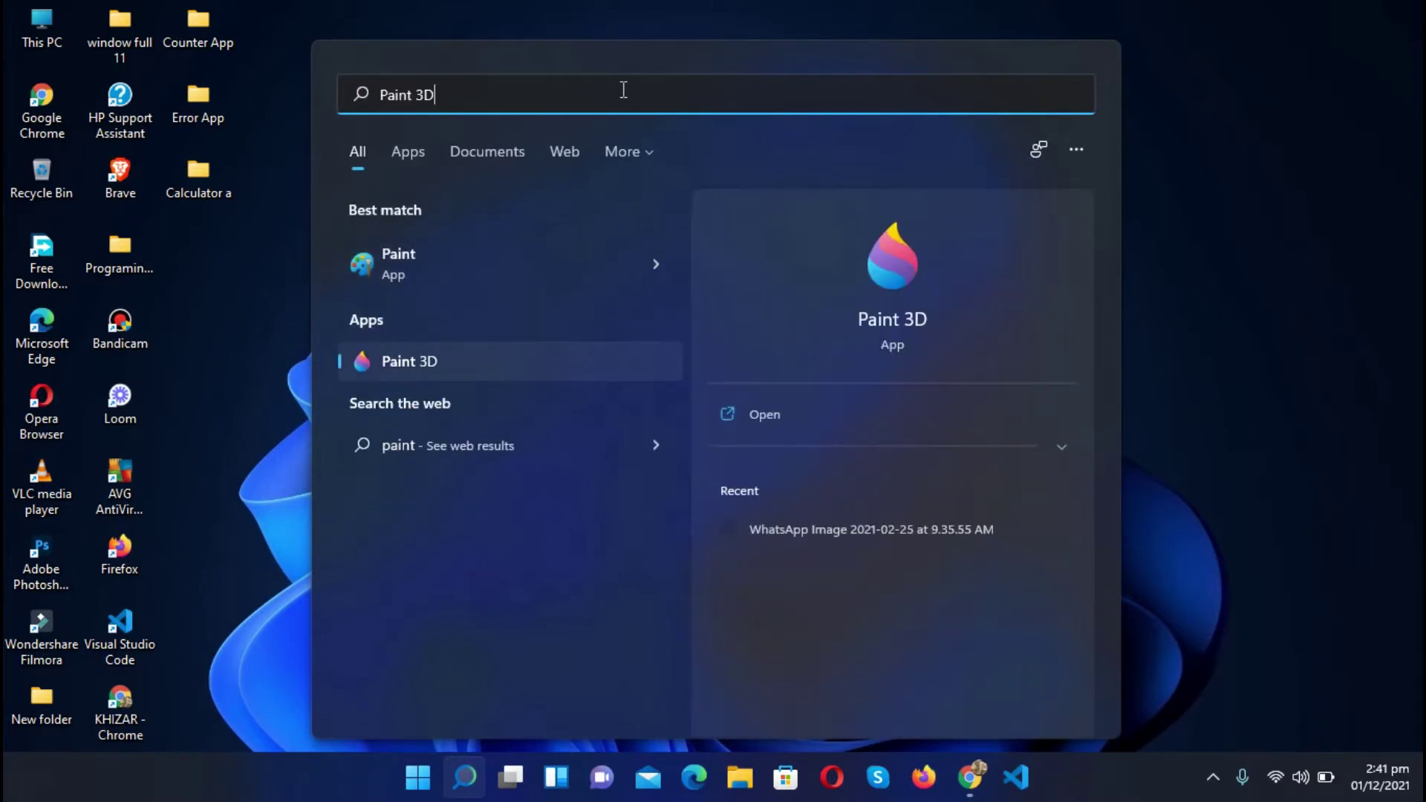
key(Return)
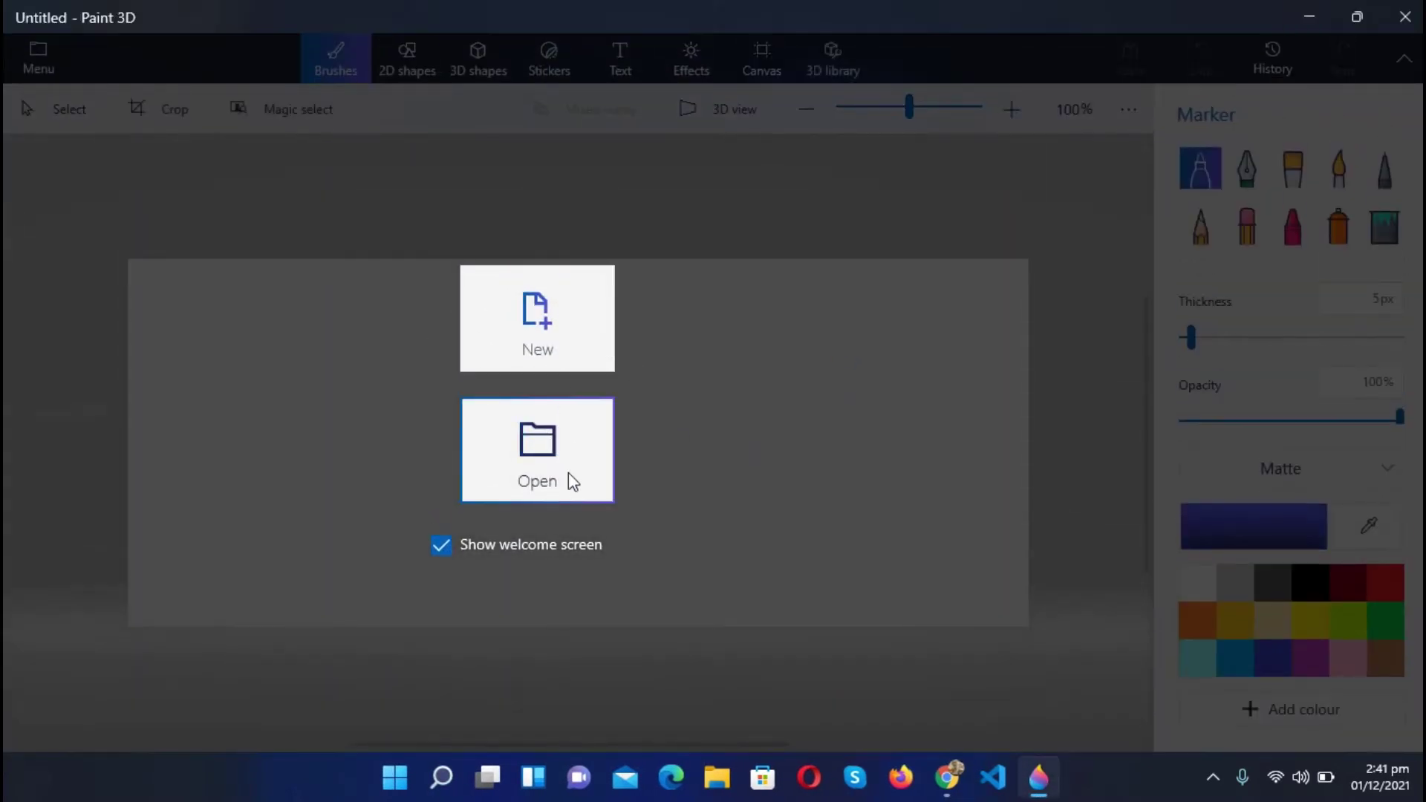
Step: Open the photo "WhatsApp Image 2021-02-25 at 9.35.55 AM" from its folder
click(670, 473)
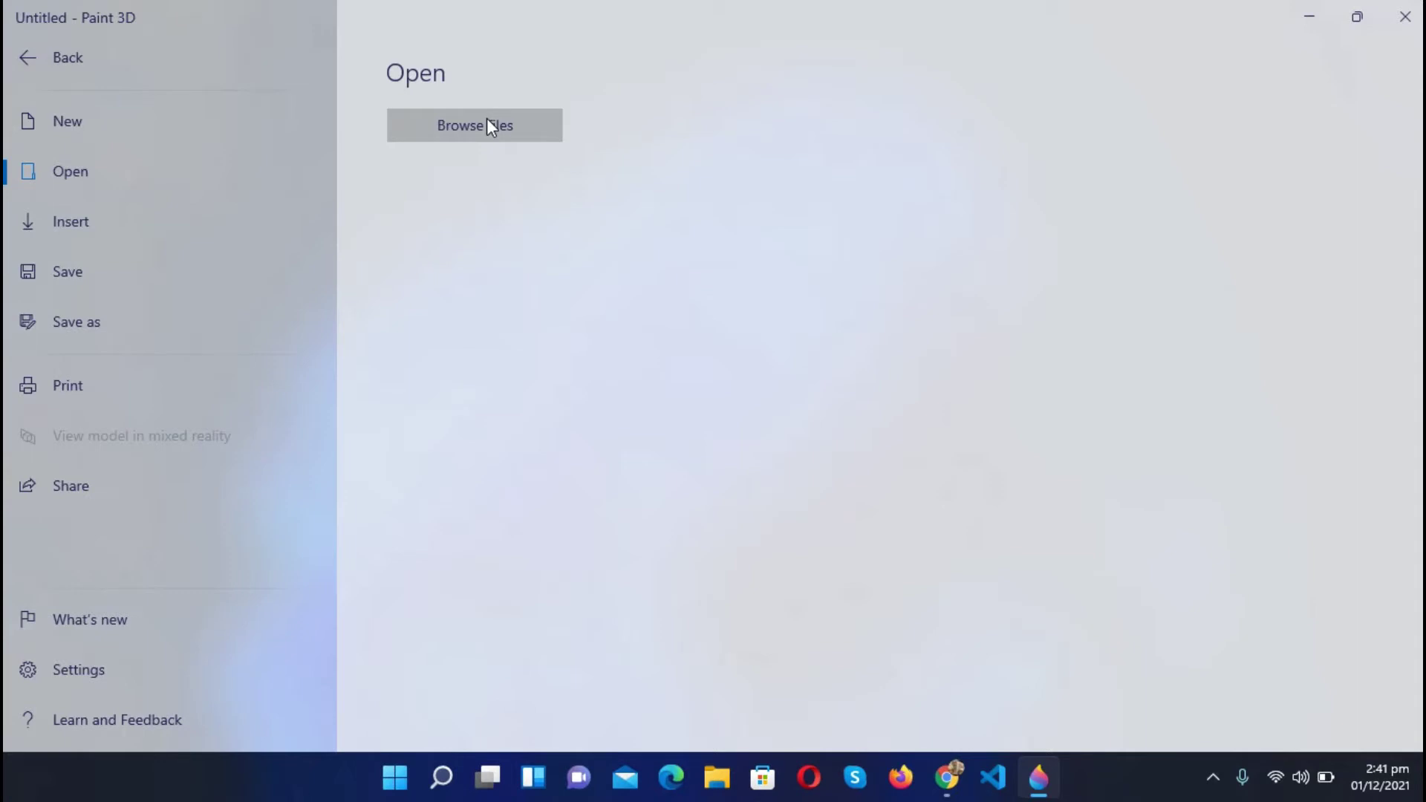
click(520, 137)
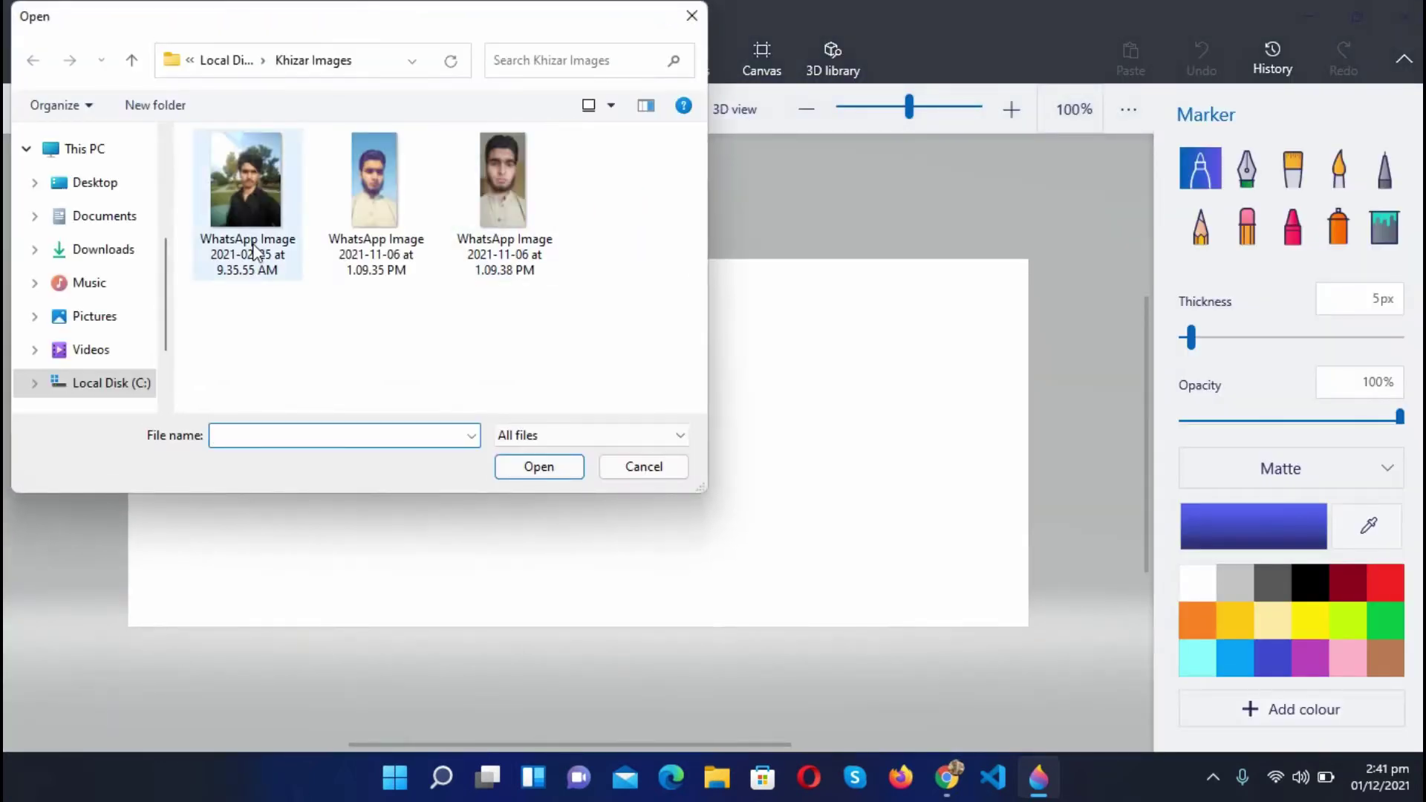
click(269, 222)
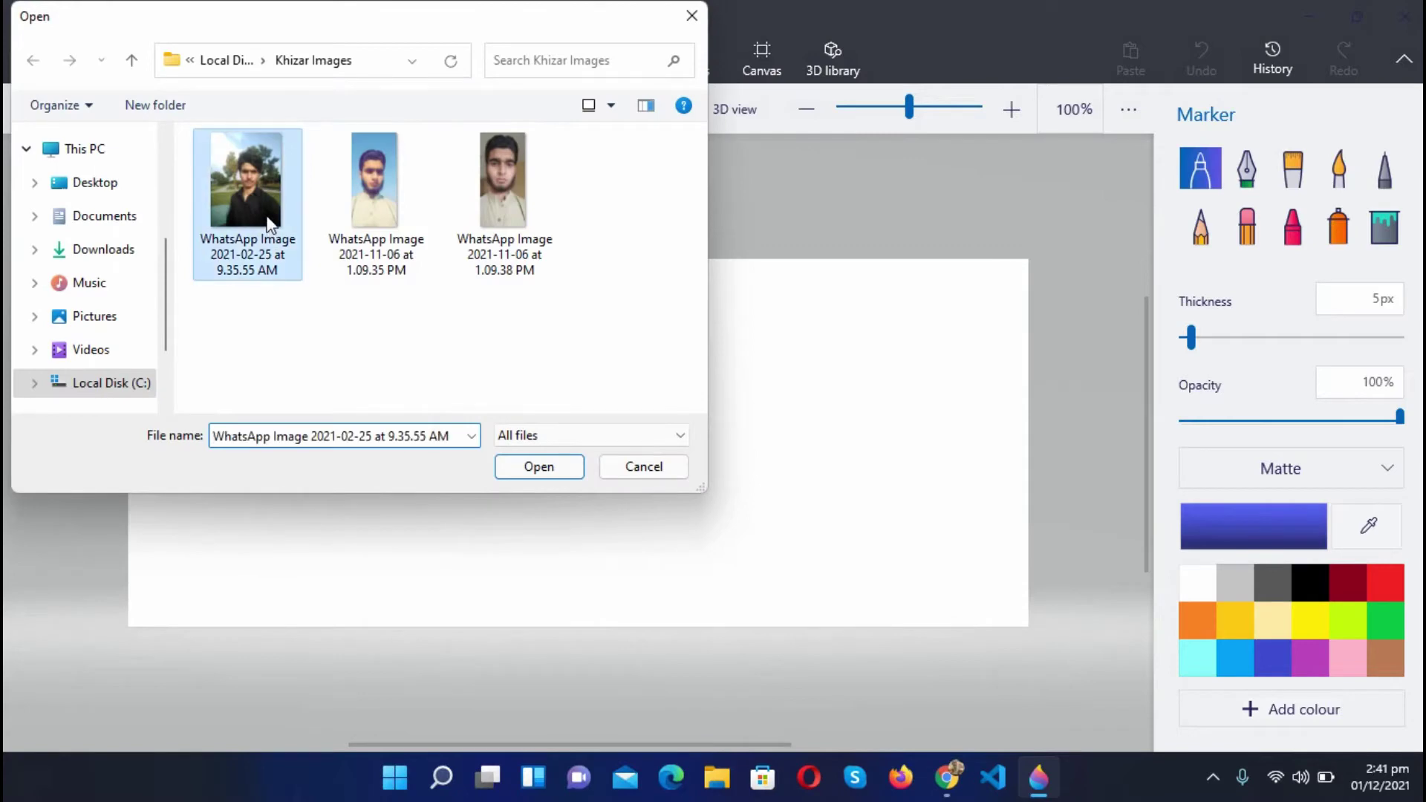
click(537, 467)
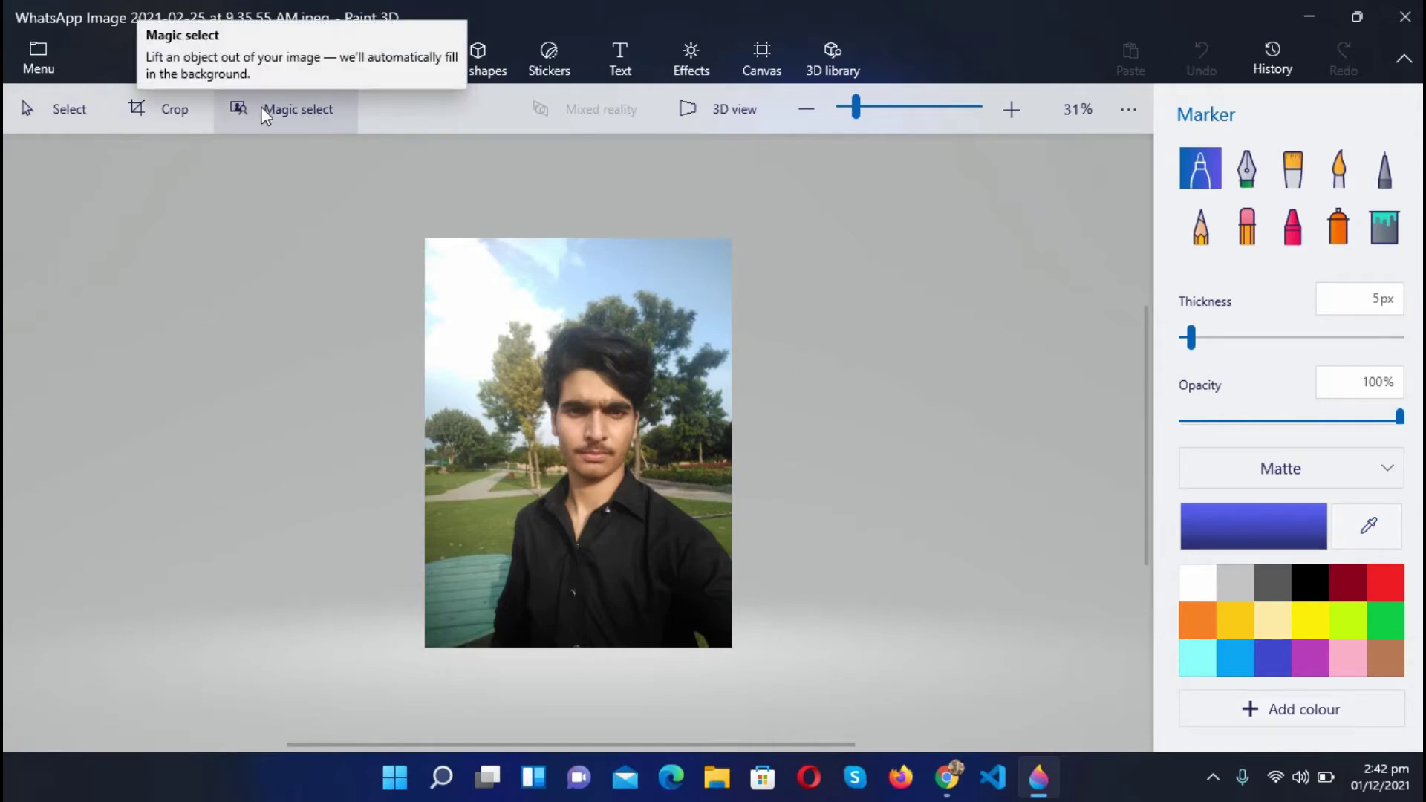
Step: Start a Magic select on the photo and tighten the focus area around the man's head and body
click(282, 116)
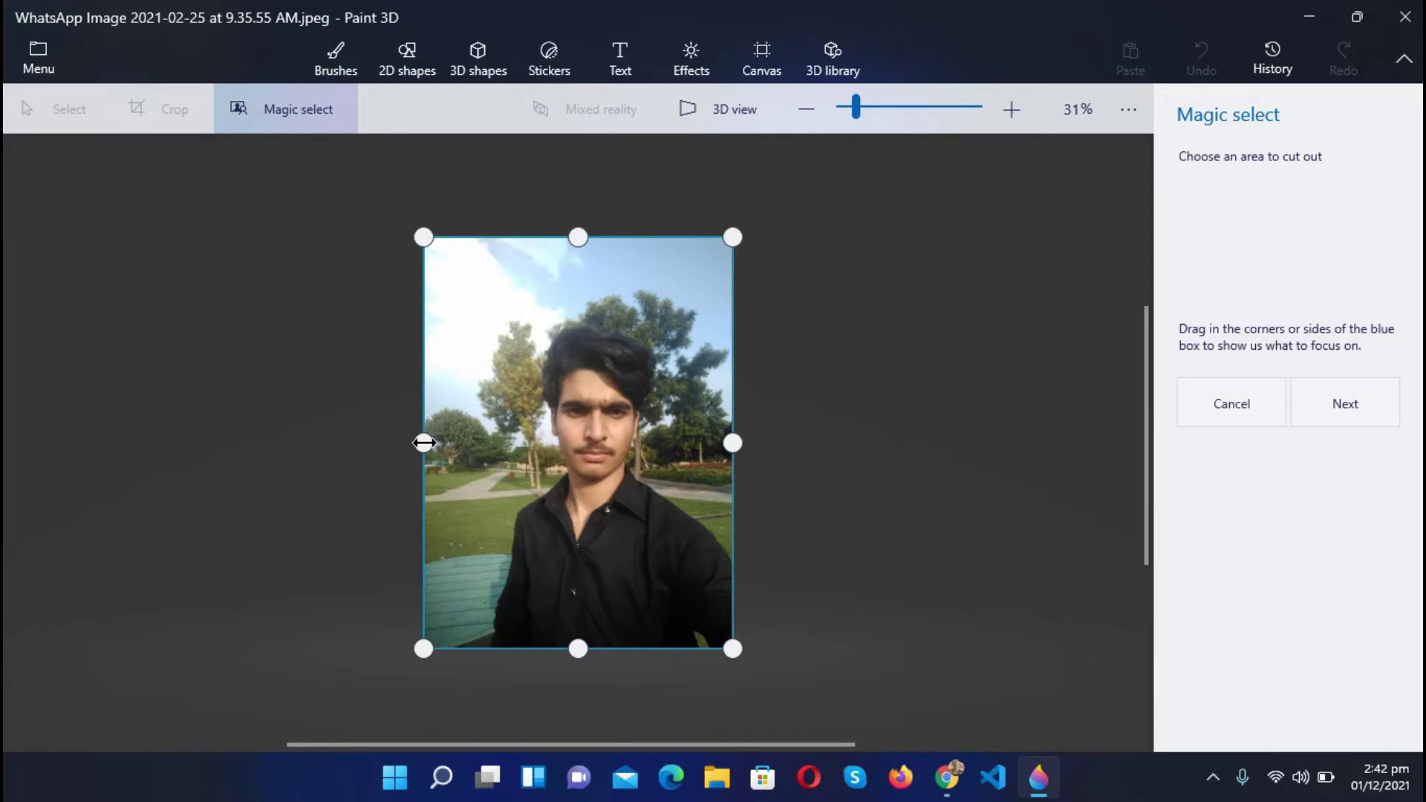
drag(424, 443, 489, 447)
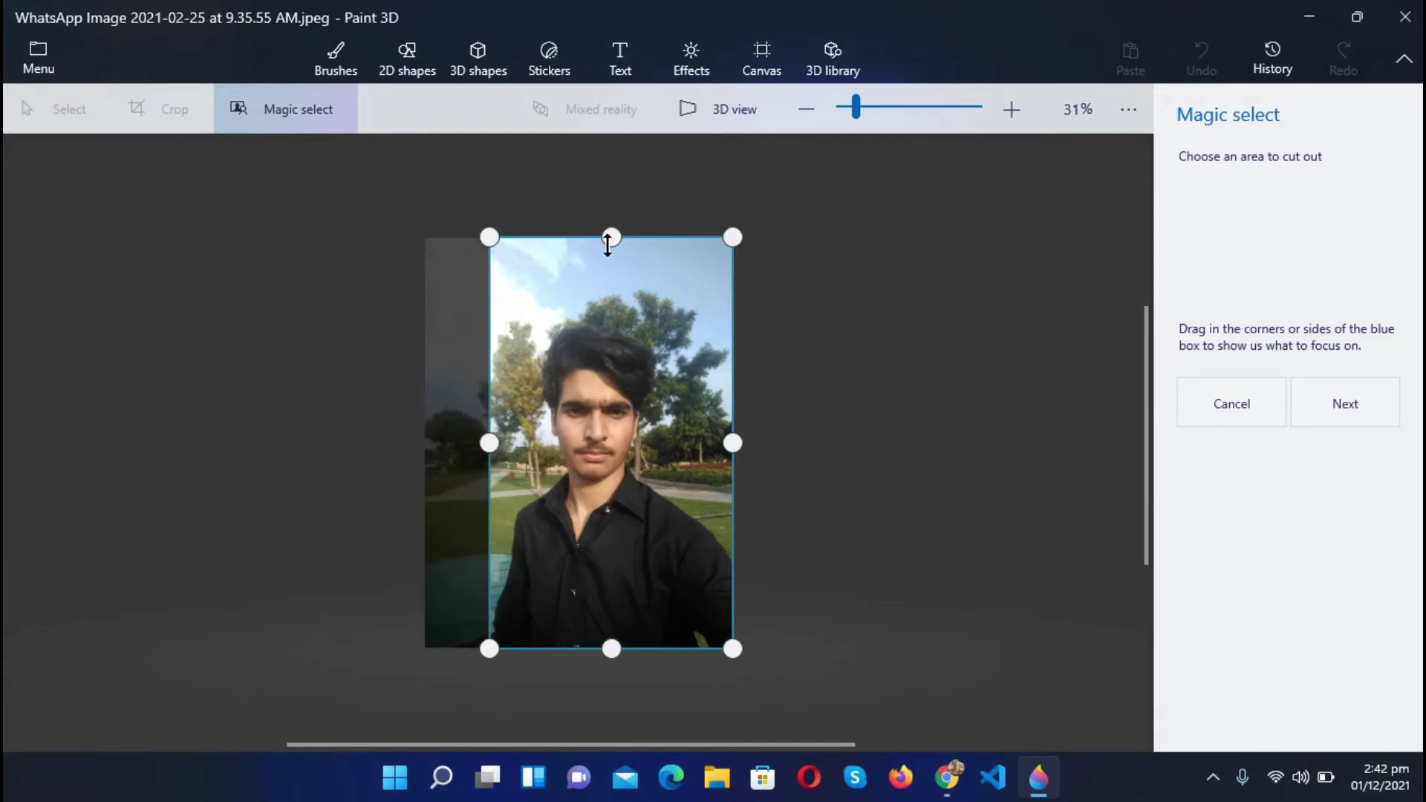
drag(607, 242, 600, 316)
drag(731, 479, 736, 512)
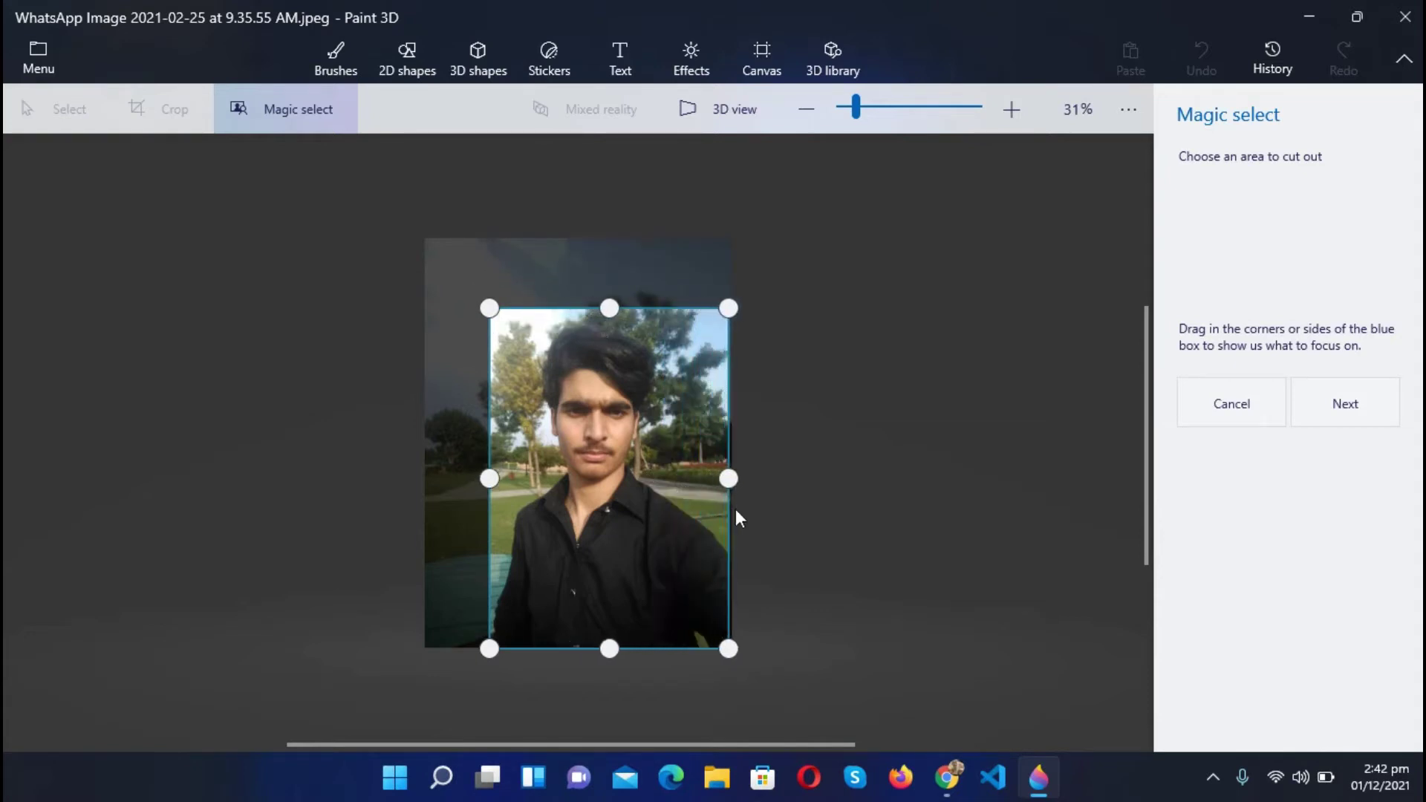
drag(611, 315, 613, 326)
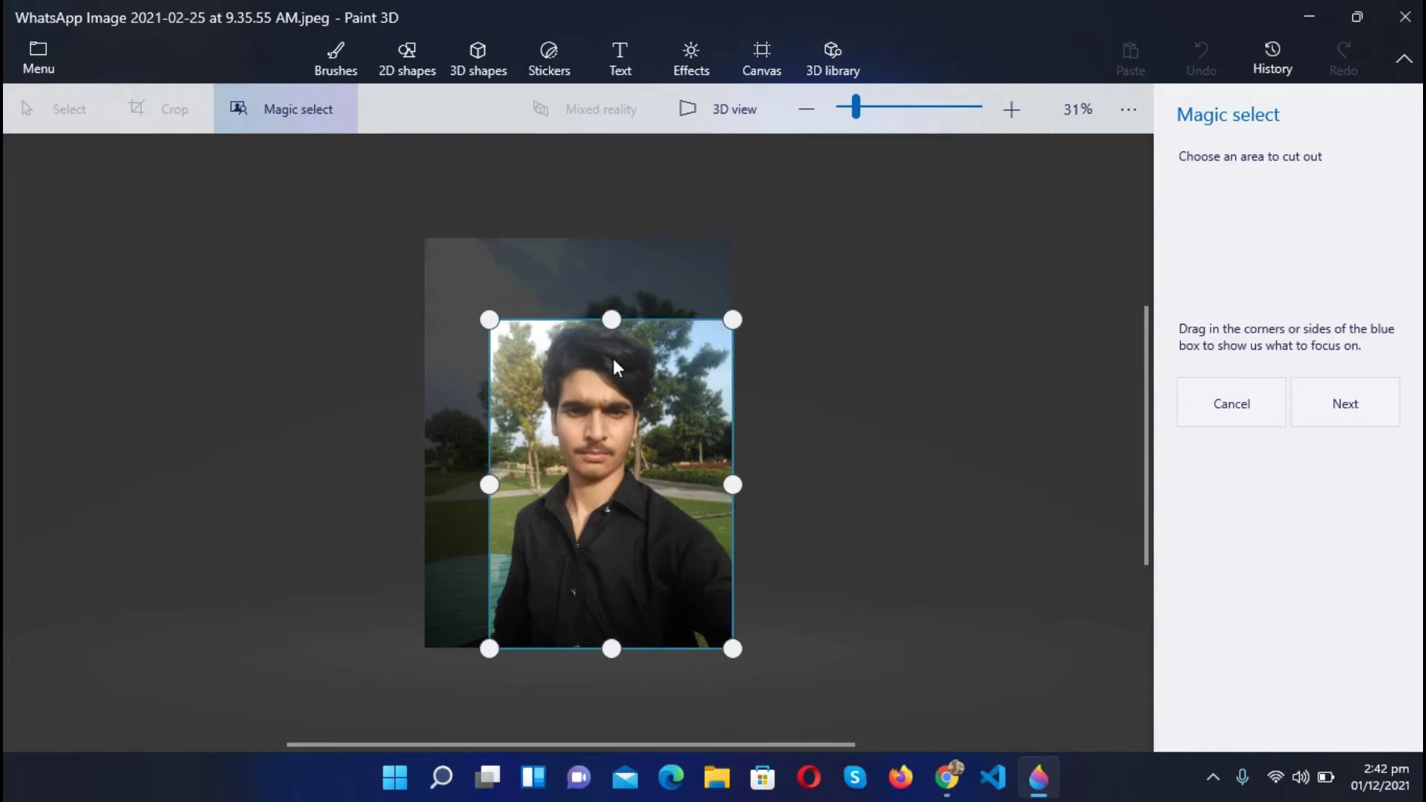
click(1320, 416)
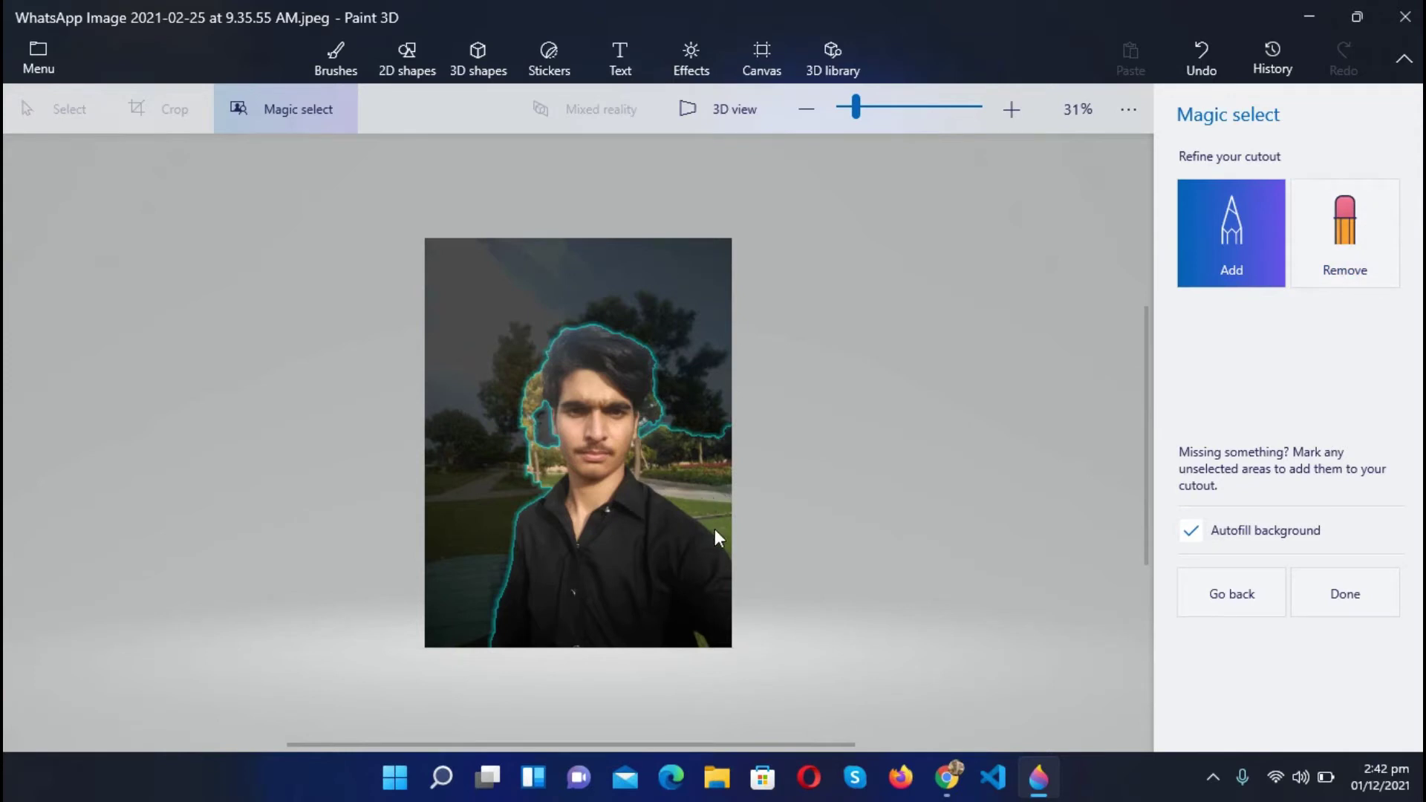
Step: Remove the leftover background around the head, neck and shoulders from the cutout, finish it, and shift it up and left over the photo
click(1335, 246)
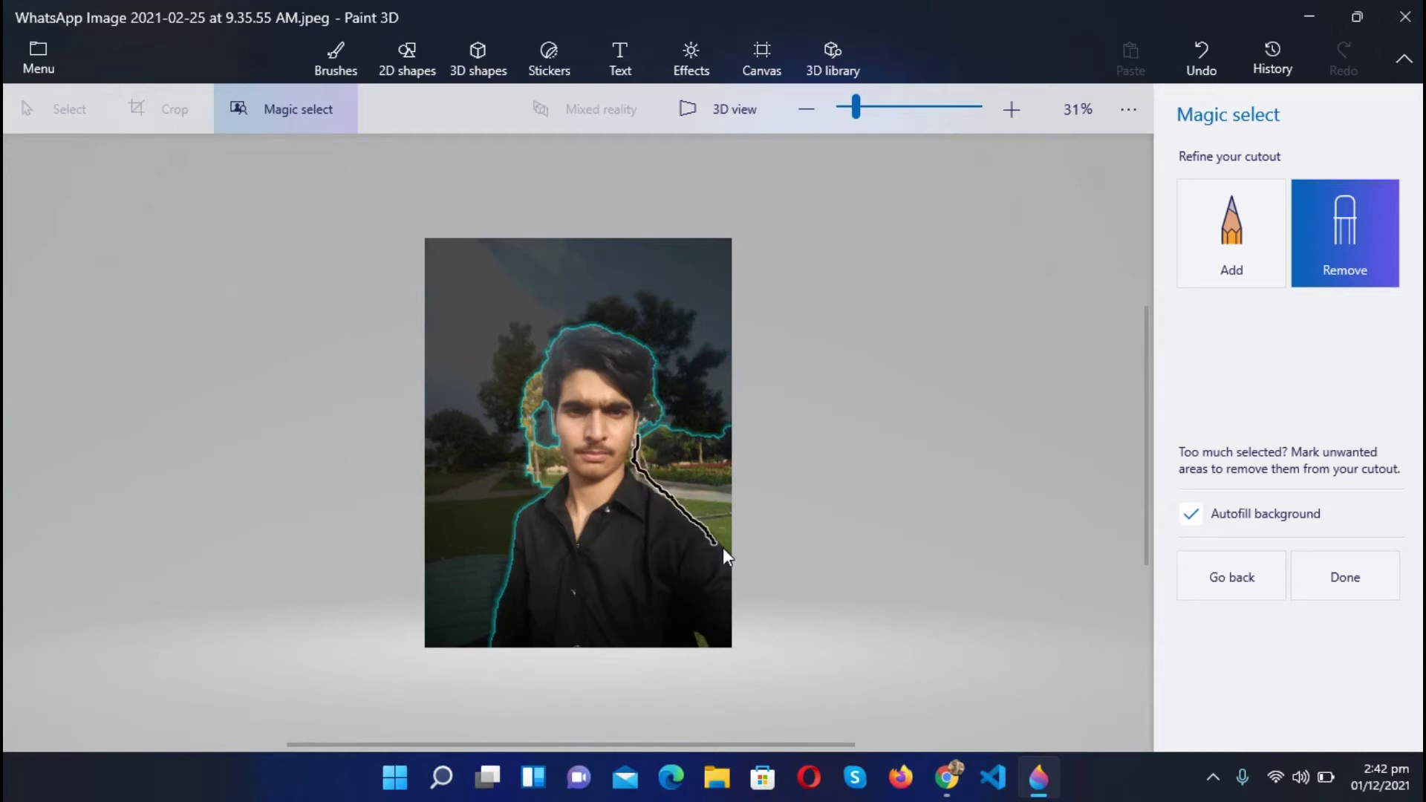
drag(723, 551, 738, 557)
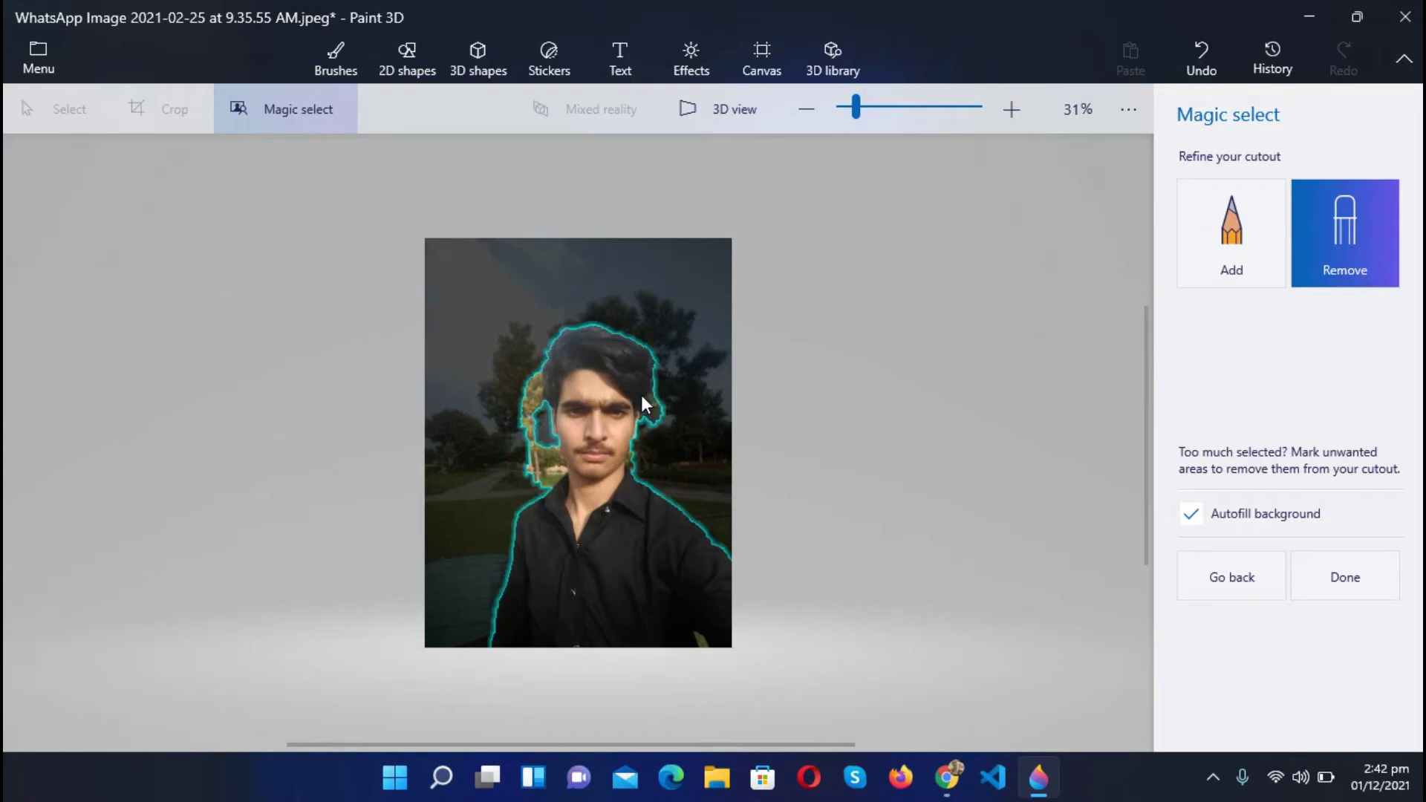
drag(651, 402, 640, 417)
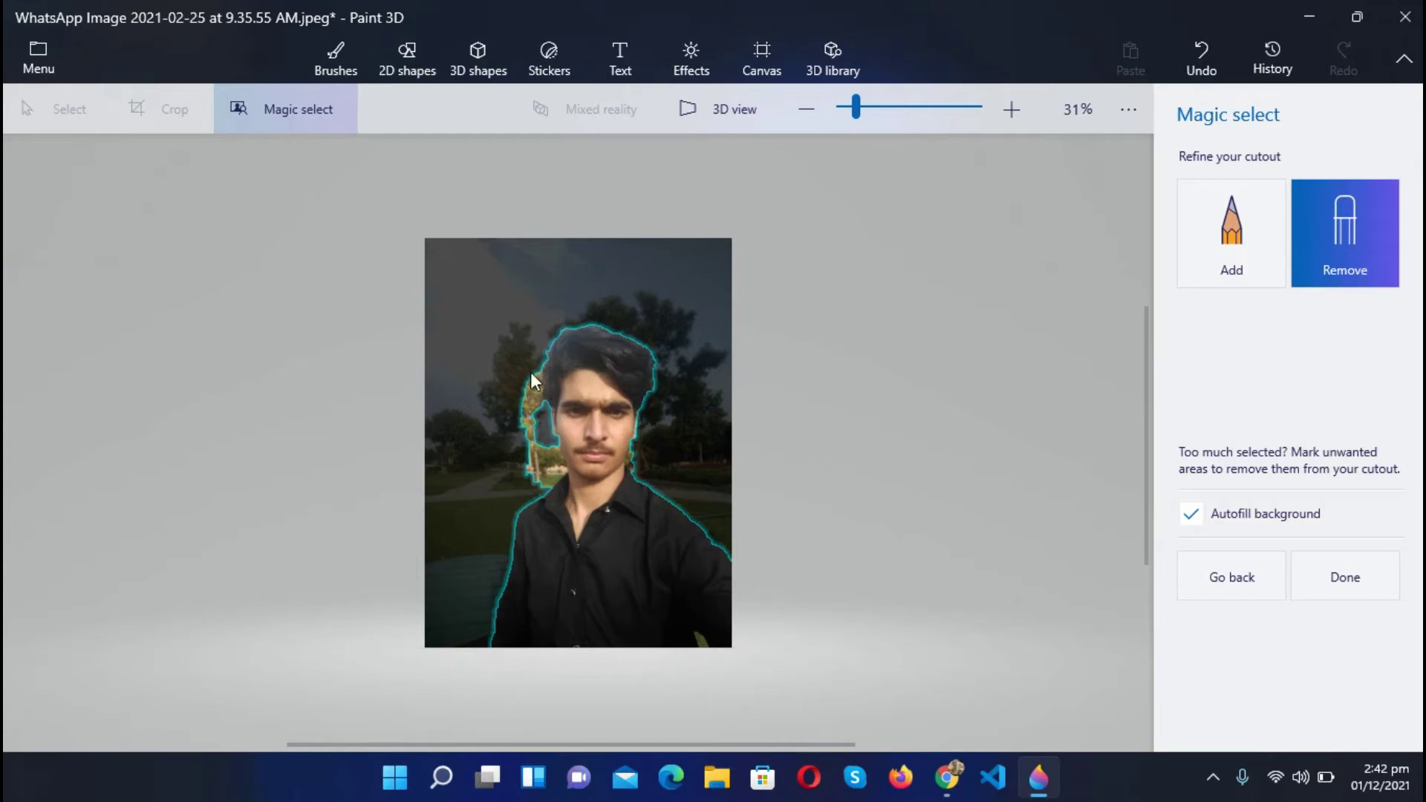
drag(543, 401, 542, 404)
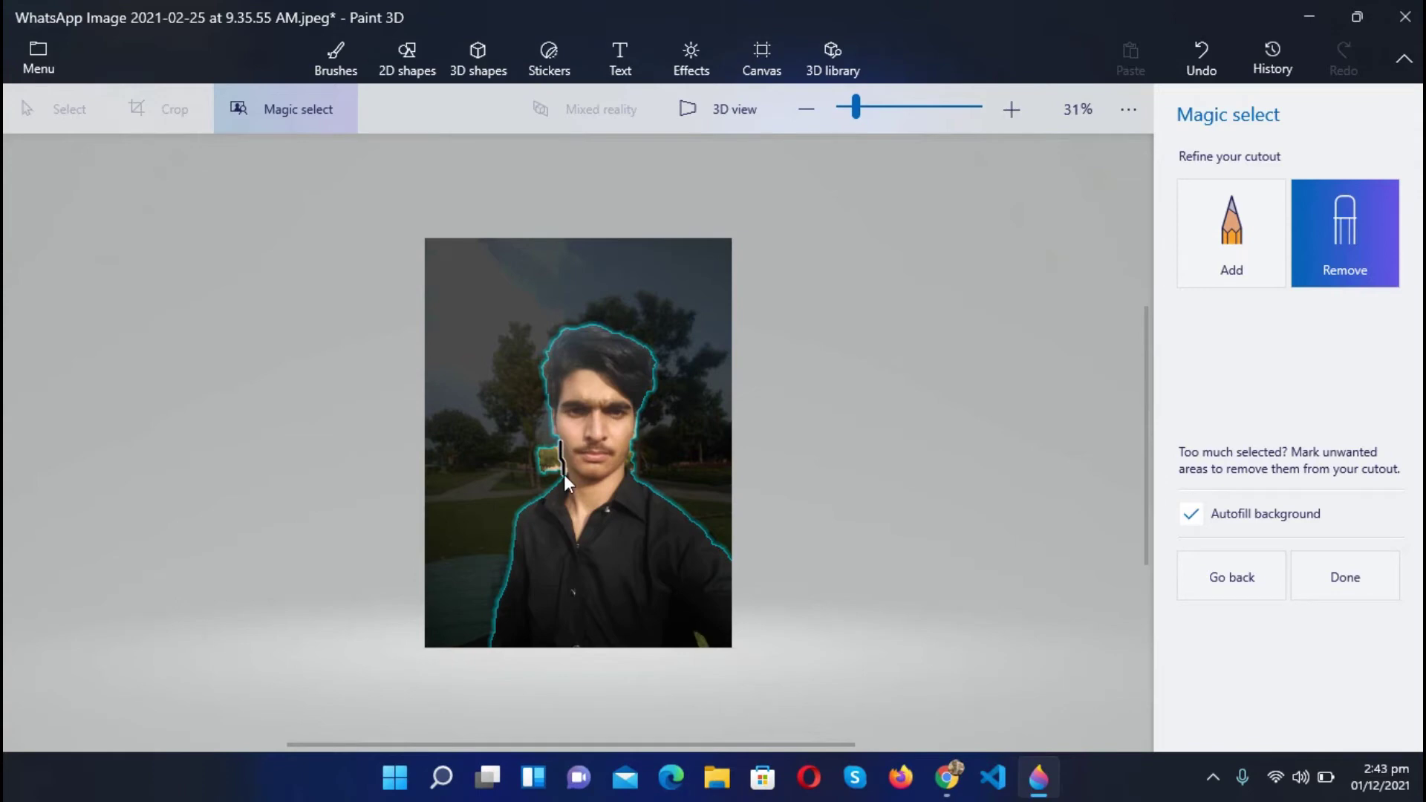
drag(564, 474, 631, 468)
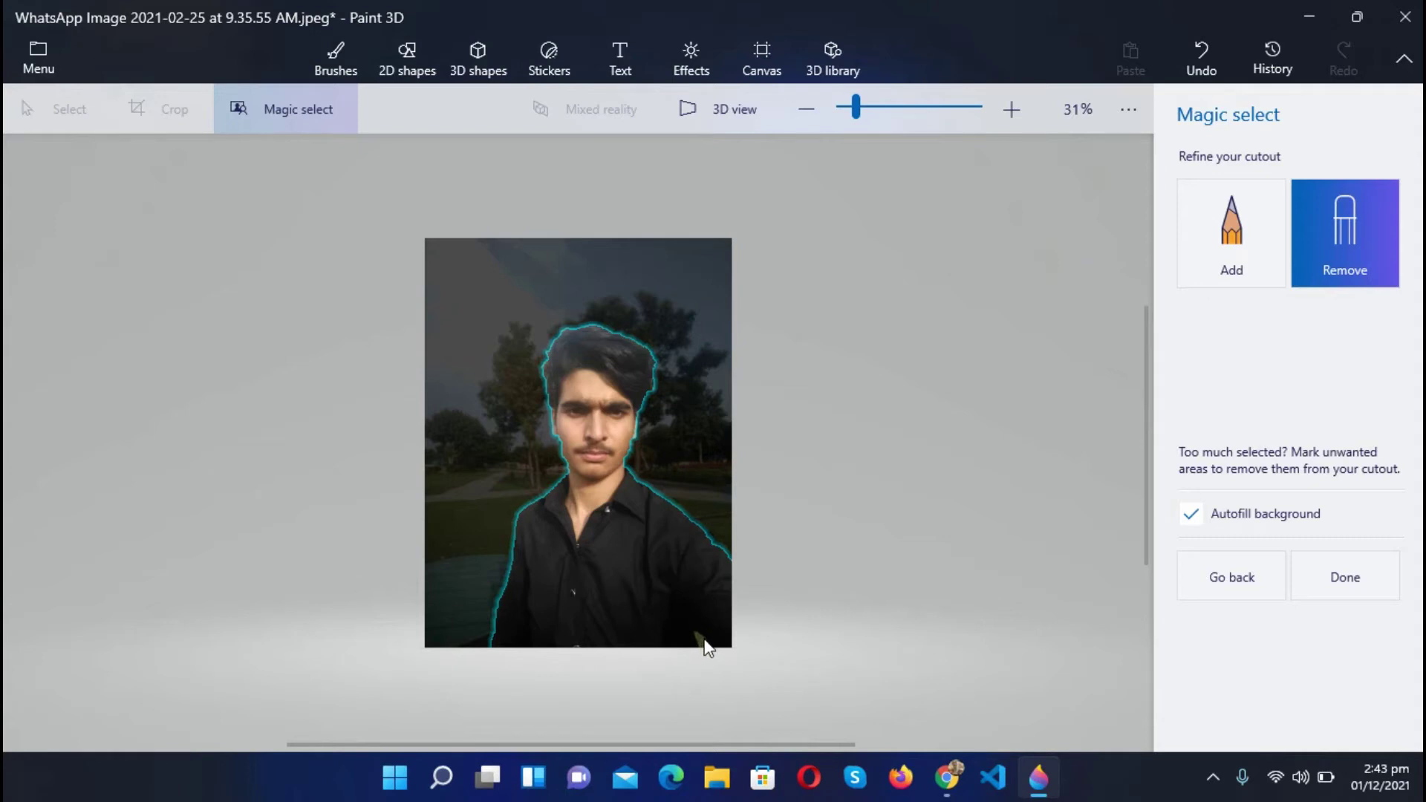
drag(700, 647, 732, 665)
click(1344, 586)
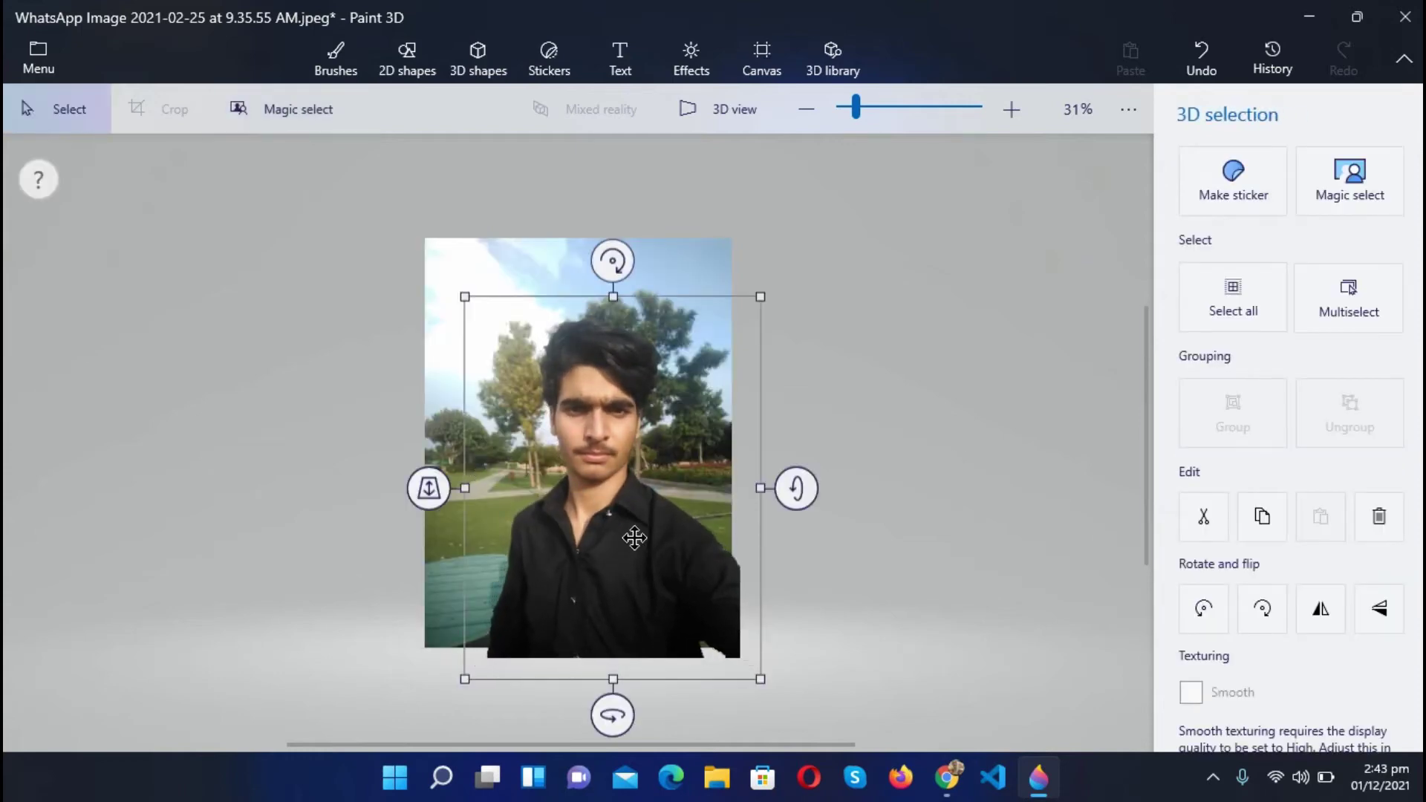
mouse_move(621, 538)
mouse_down()
mouse_move(426, 525)
mouse_move(356, 570)
mouse_move(595, 564)
mouse_move(780, 510)
mouse_move(593, 437)
mouse_move(631, 461)
mouse_move(604, 483)
mouse_move(602, 520)
mouse_up()
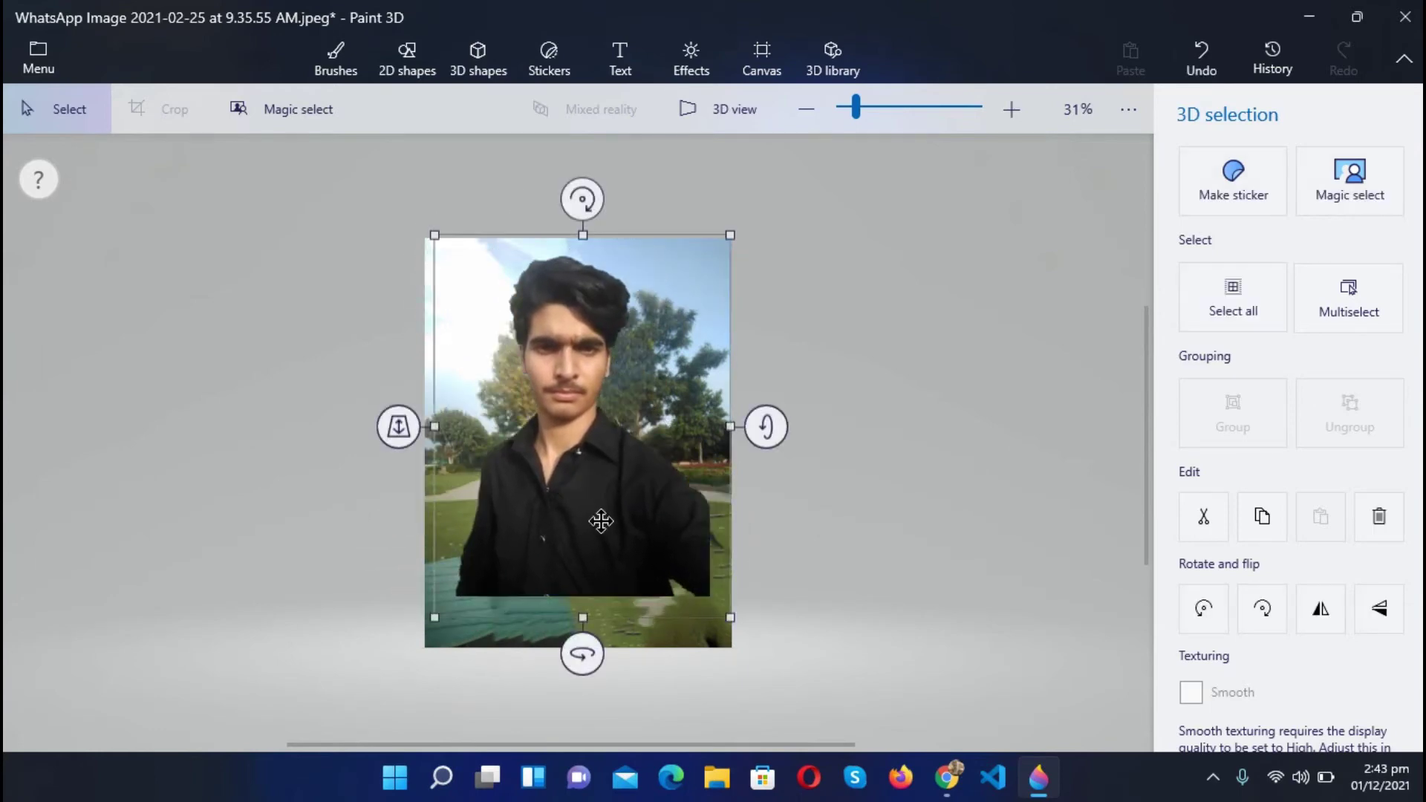
Step: Open a second Paint 3D window with a new blank canvas
mouse_move(444, 780)
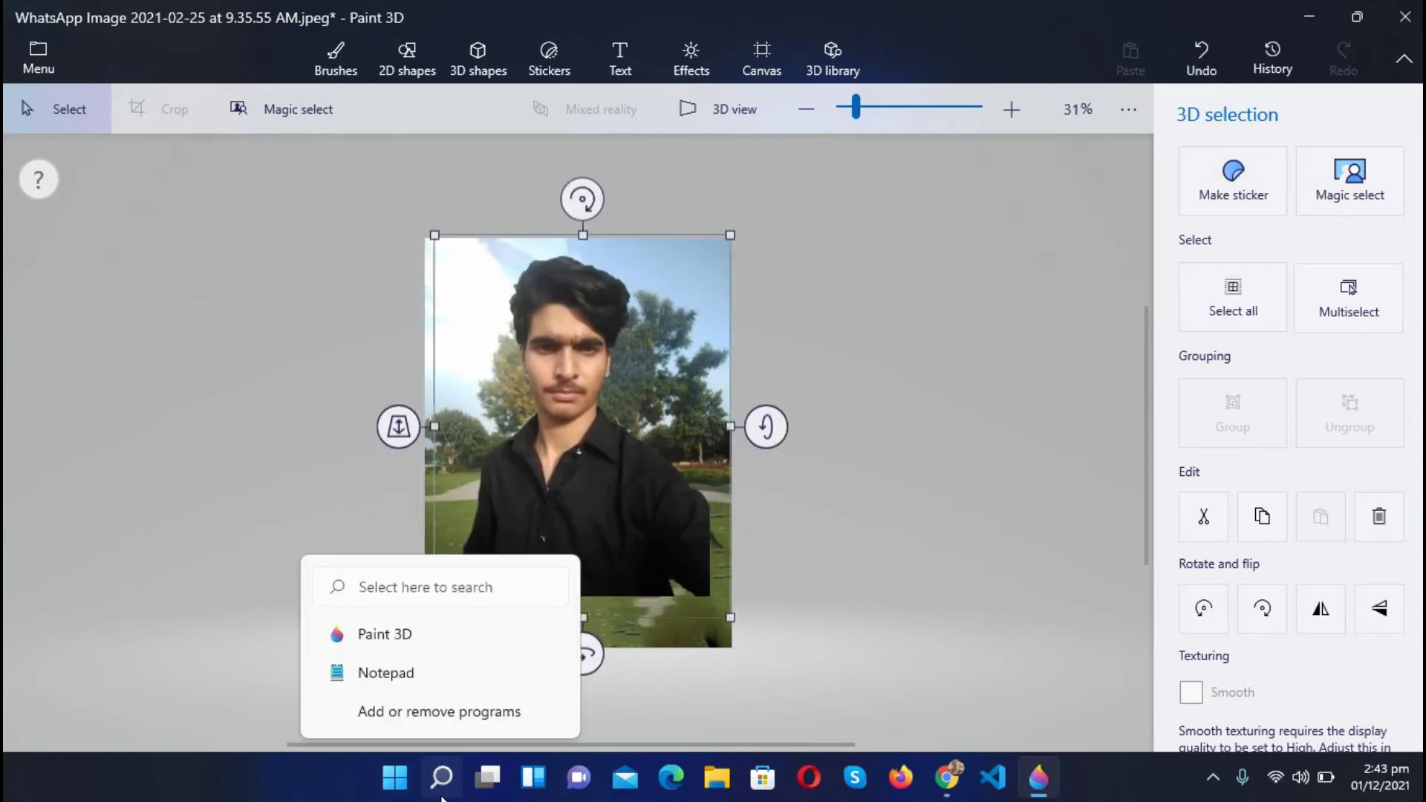
click(385, 635)
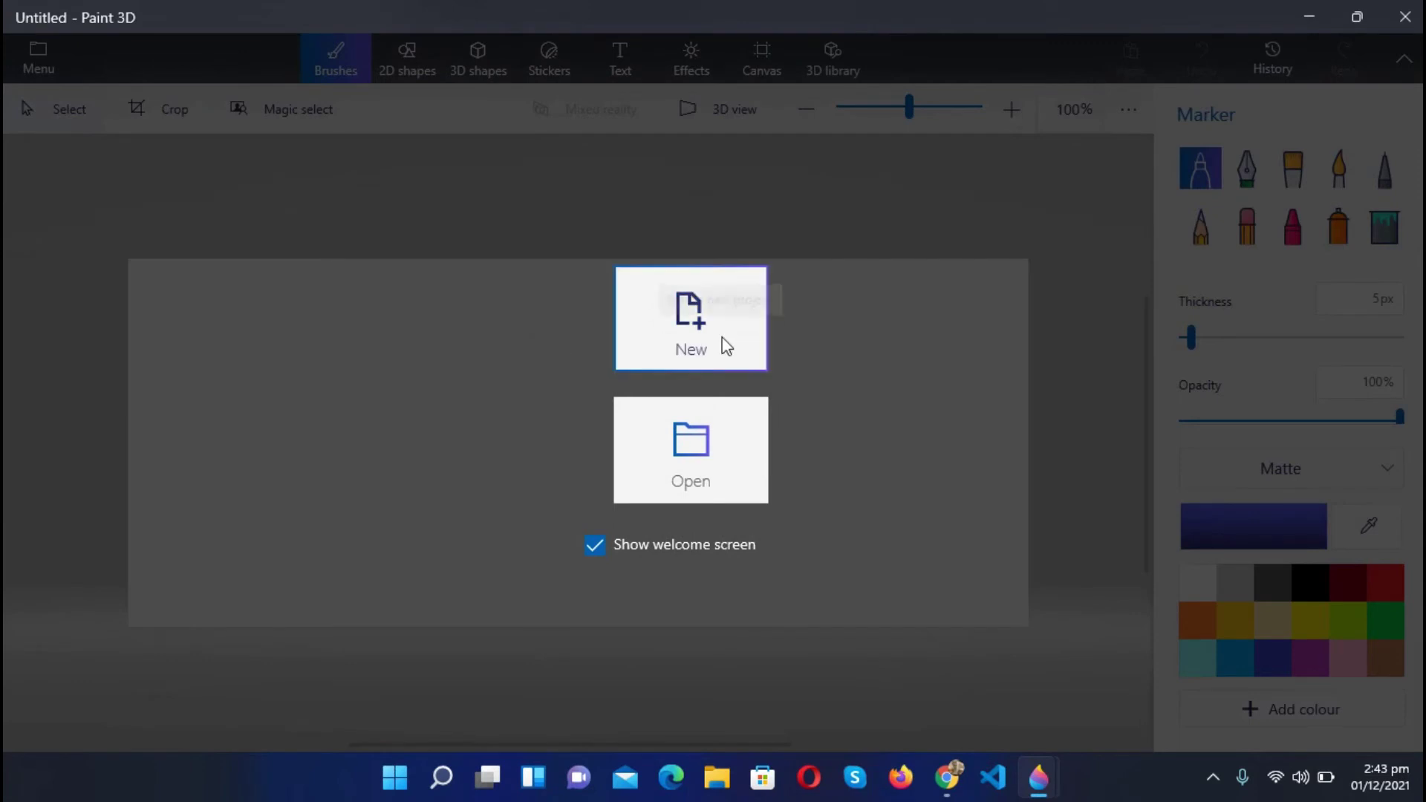
click(721, 337)
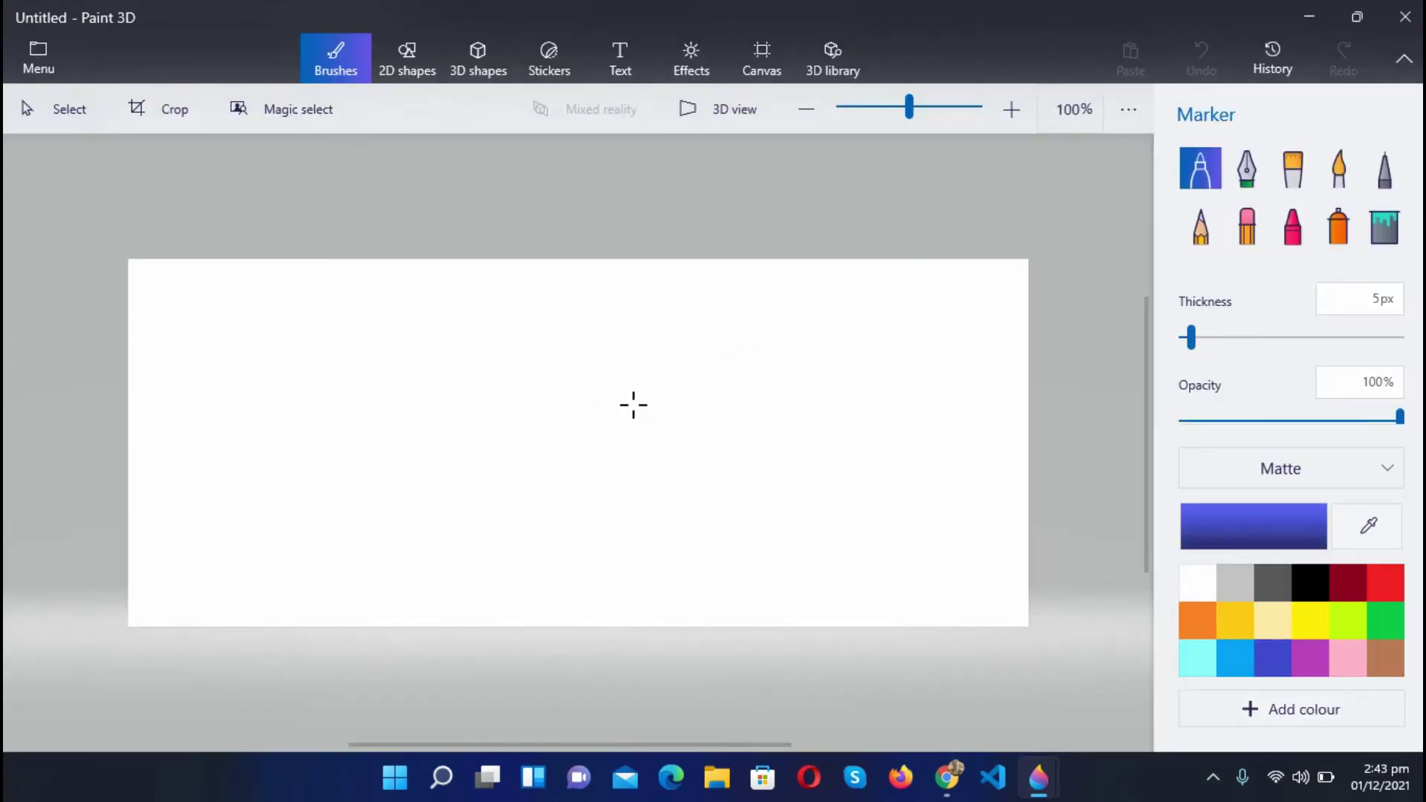
Step: Copy the man's cutout from the photo window and paste it onto the blank canvas in the new window
mouse_move(1038, 776)
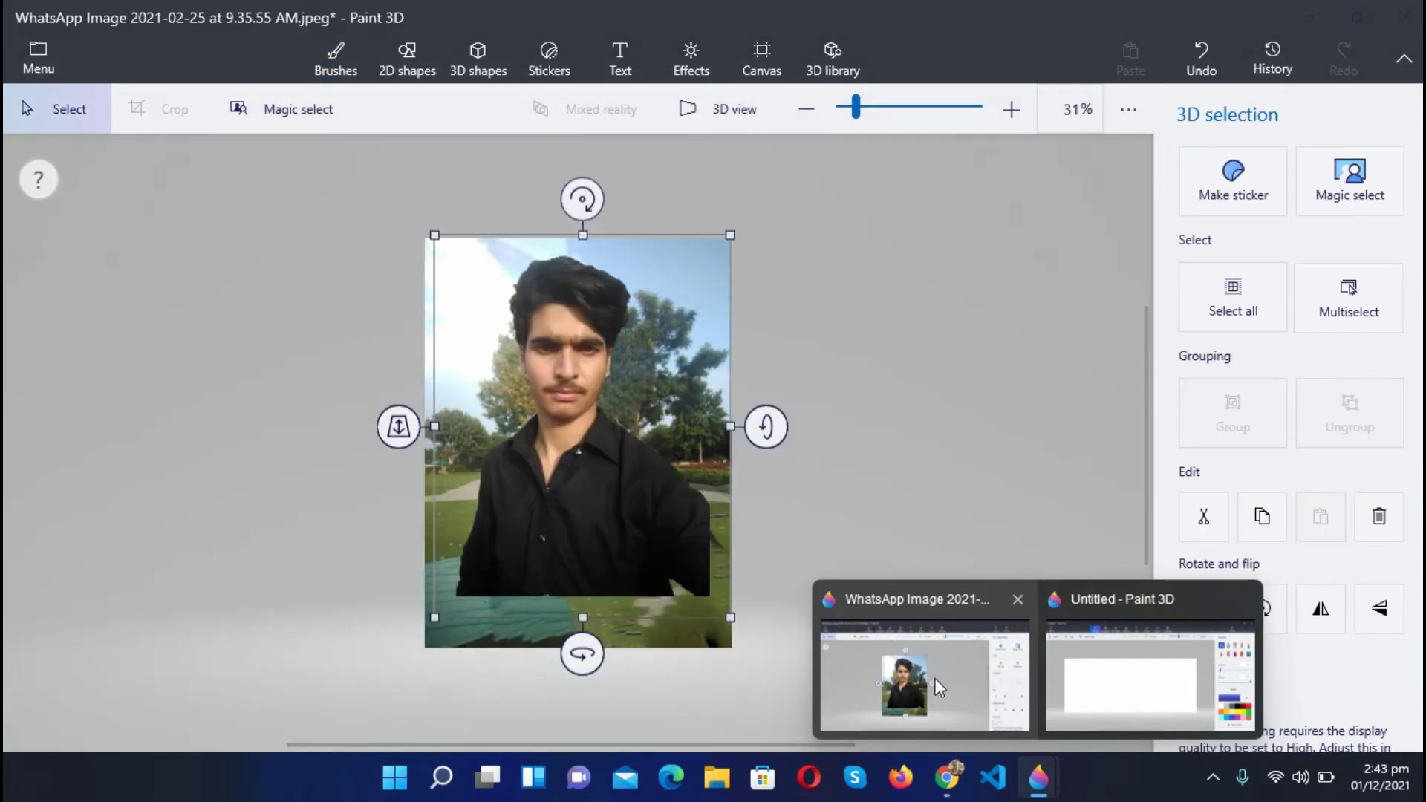
click(940, 687)
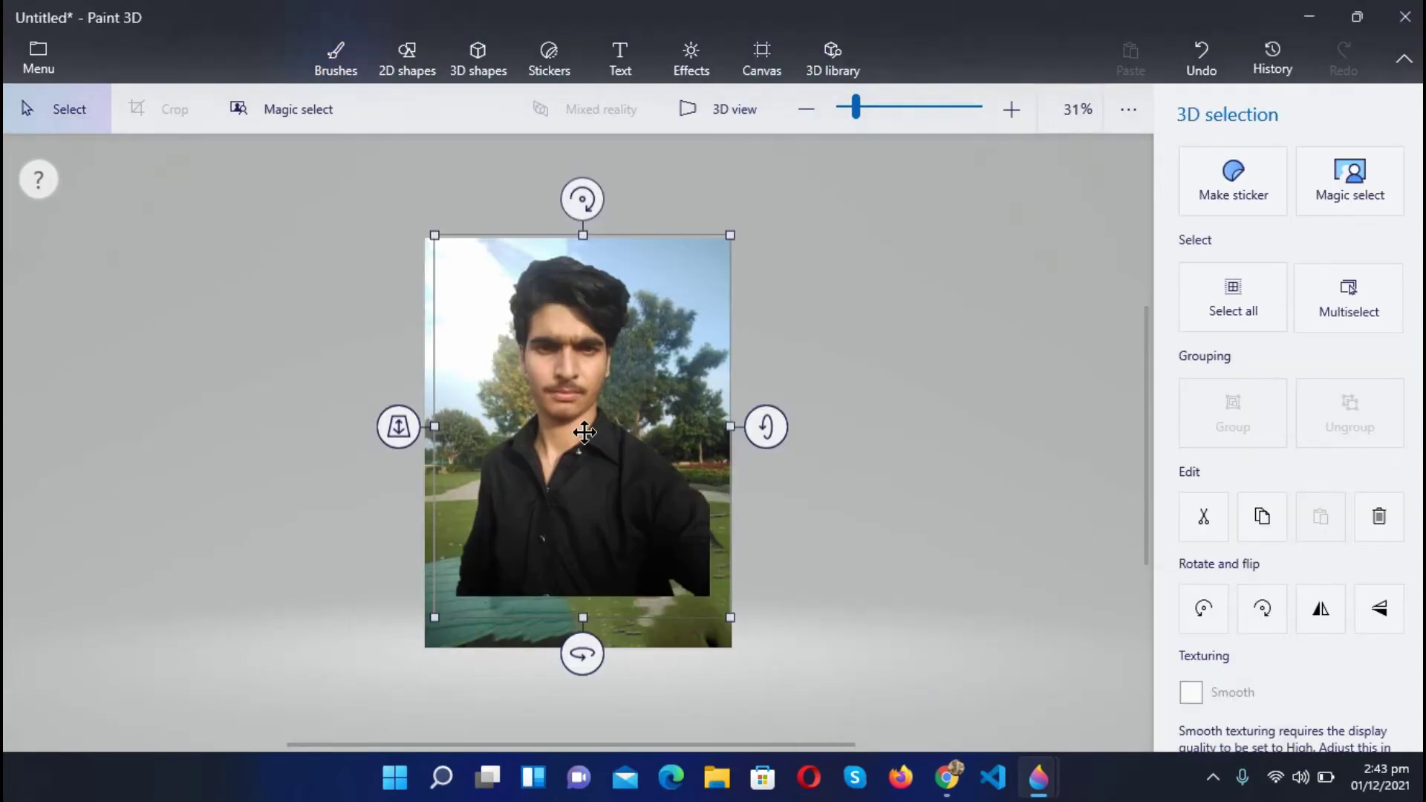
right_click(591, 497)
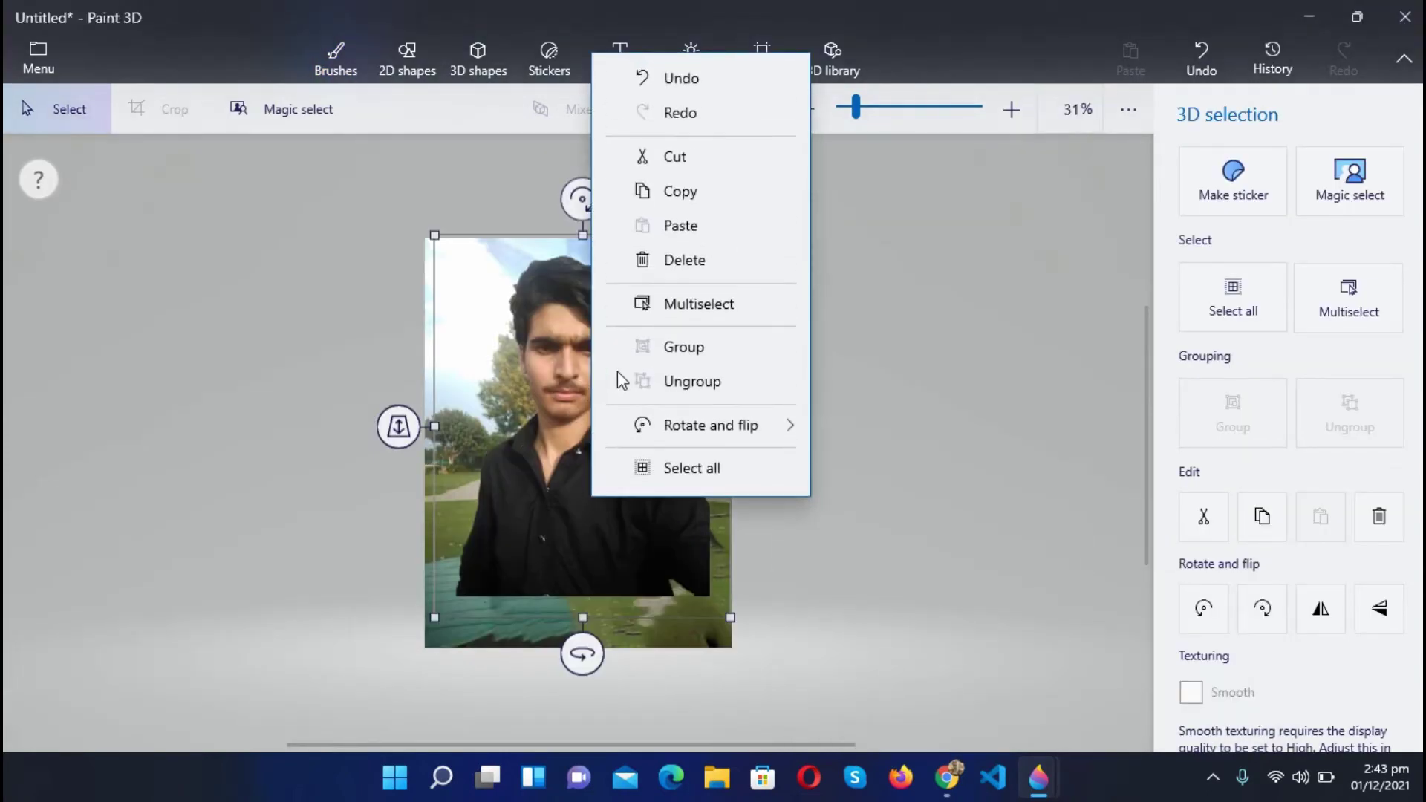
click(682, 193)
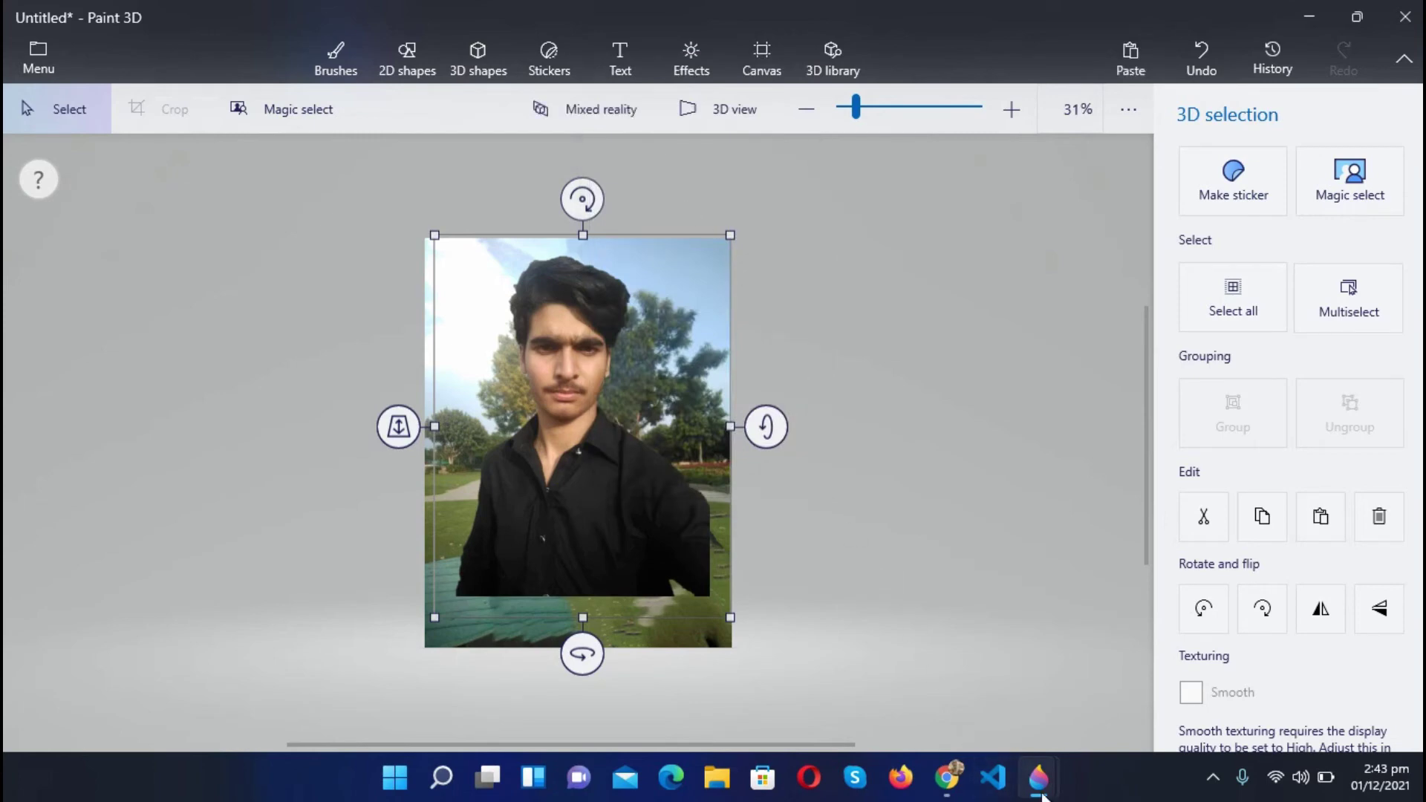
mouse_move(1038, 776)
click(1129, 687)
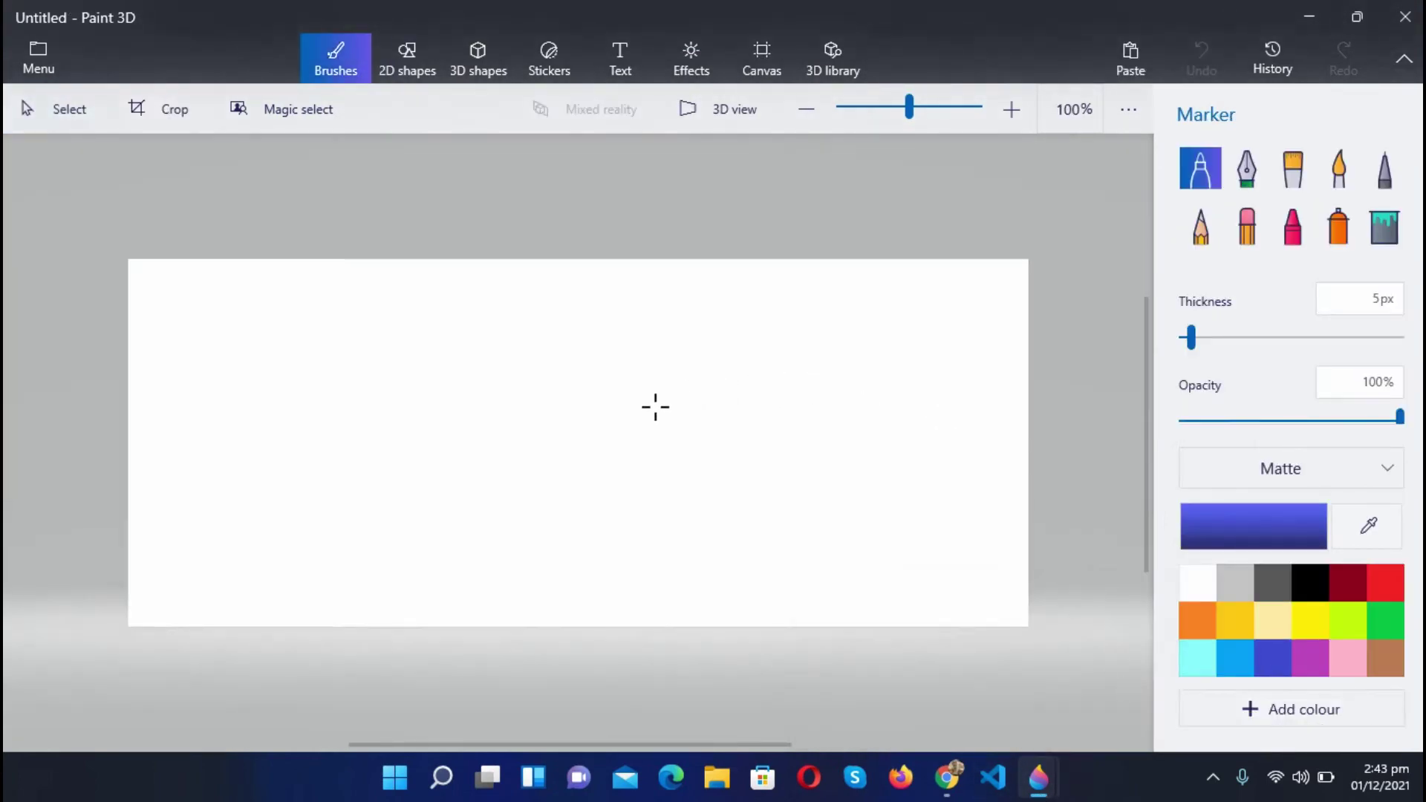
right_click(596, 424)
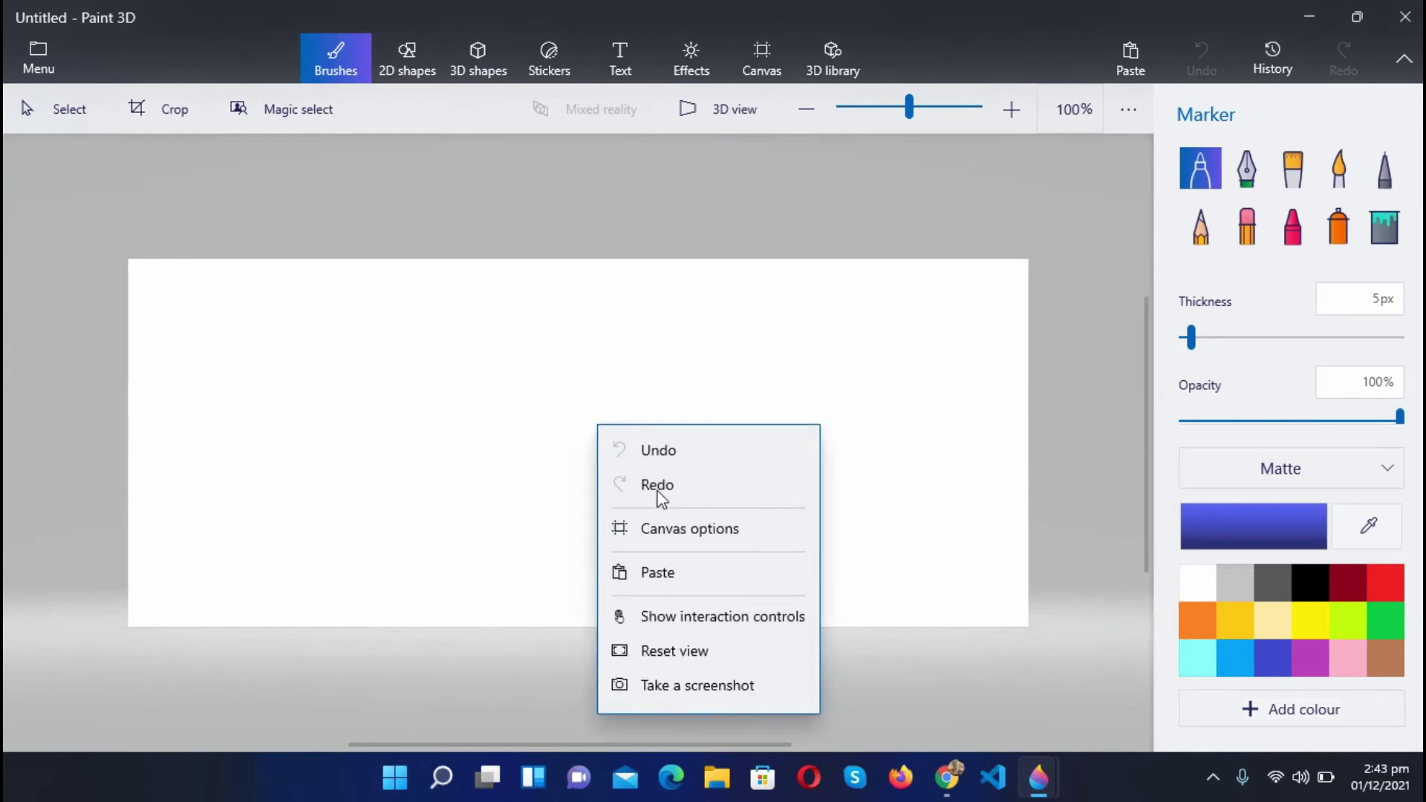
click(651, 574)
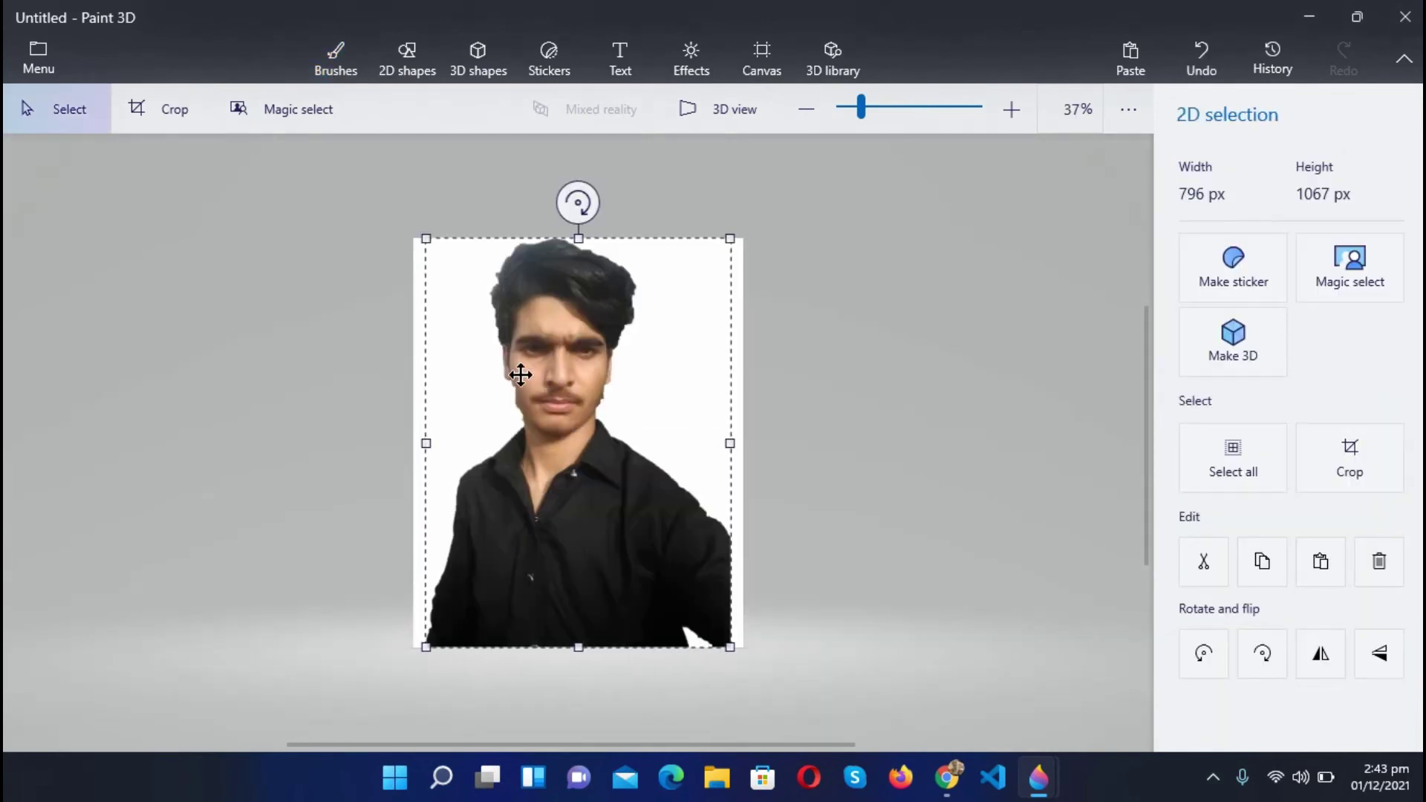
Step: Nudge the pasted cutout slightly left on the white canvas and deselect it by switching to the brush tools
click(427, 445)
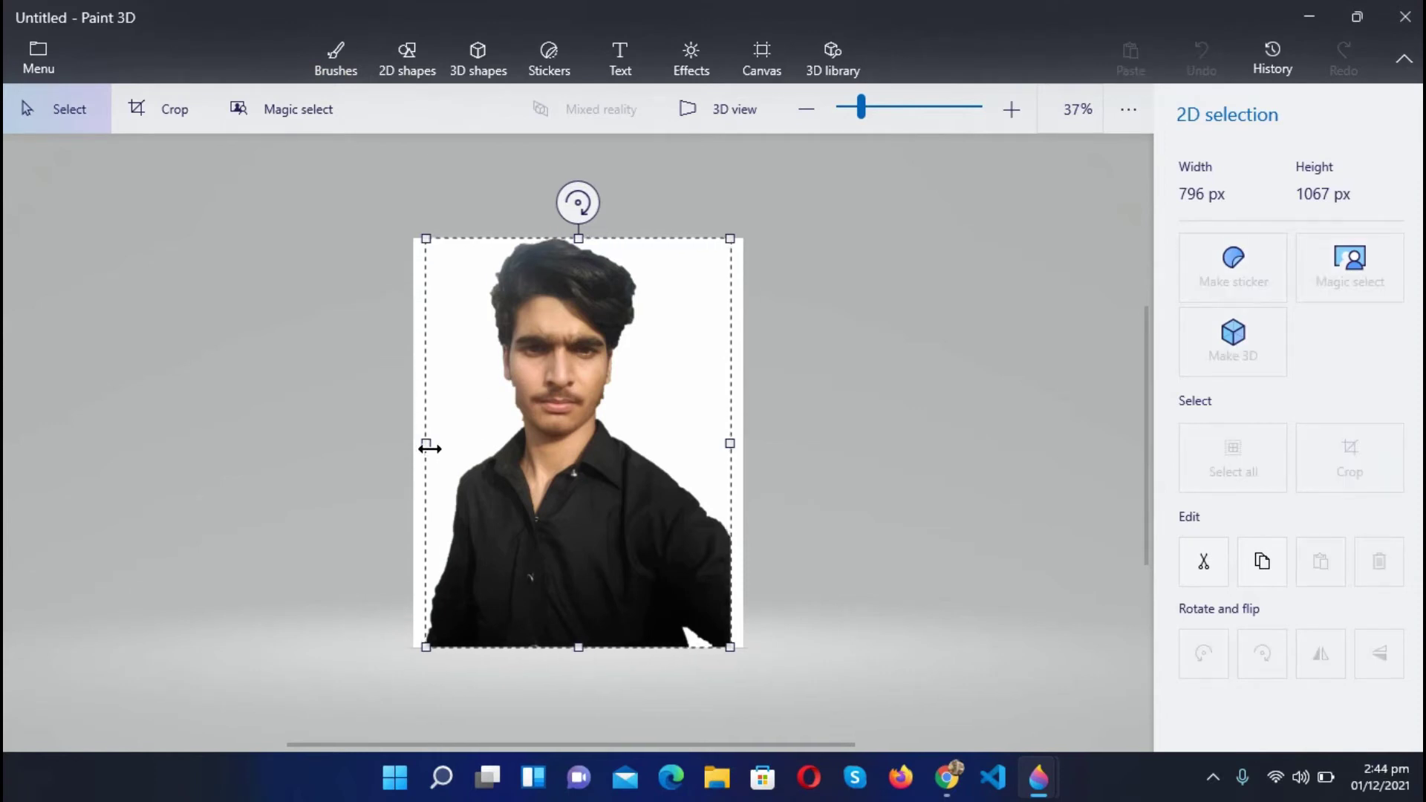
mouse_move(669, 438)
mouse_down()
mouse_move(636, 439)
mouse_move(662, 426)
mouse_move(665, 440)
mouse_move(715, 451)
mouse_up()
key(b)
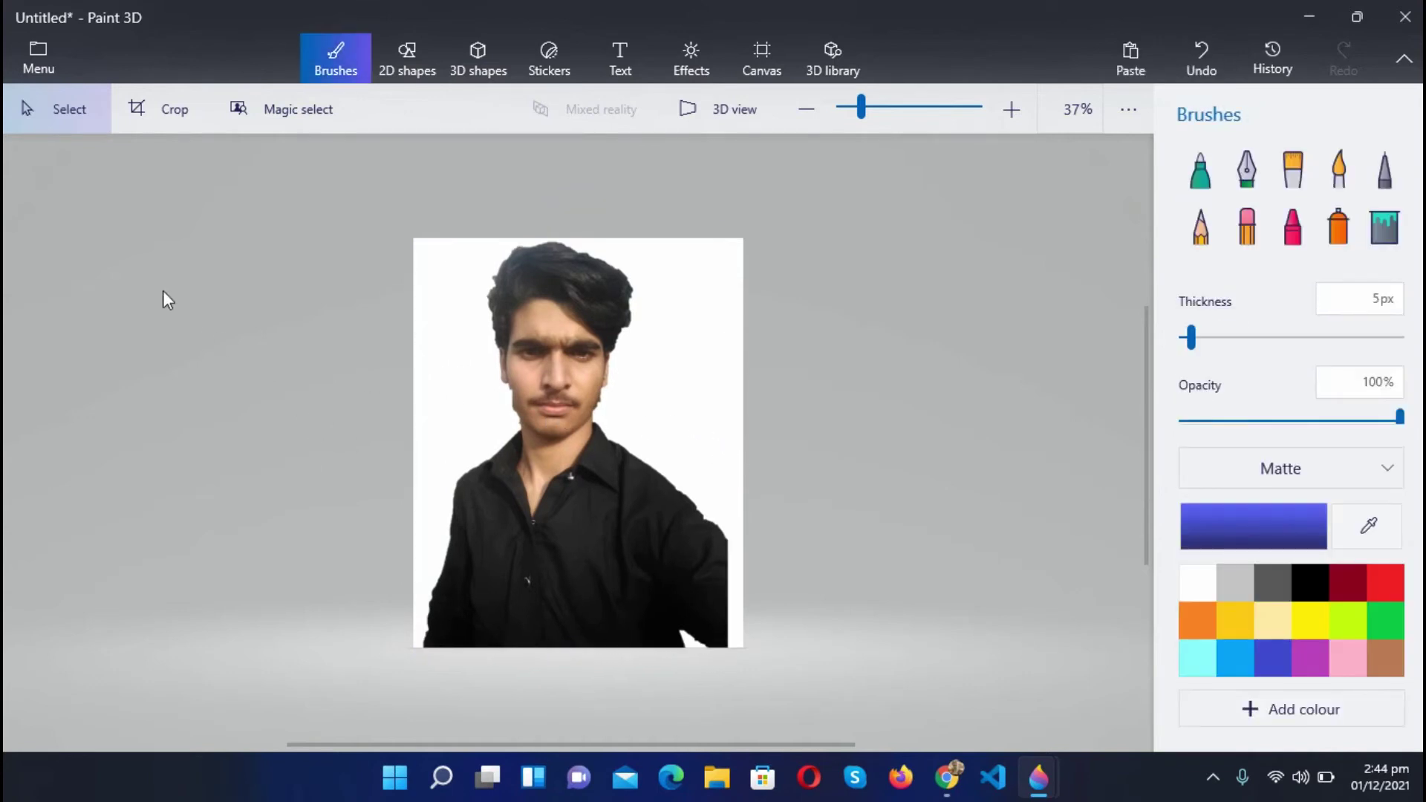
Step: Save a copy of the canvas as a 2D PNG image in the Pictures folder, named with the person's first name
click(34, 63)
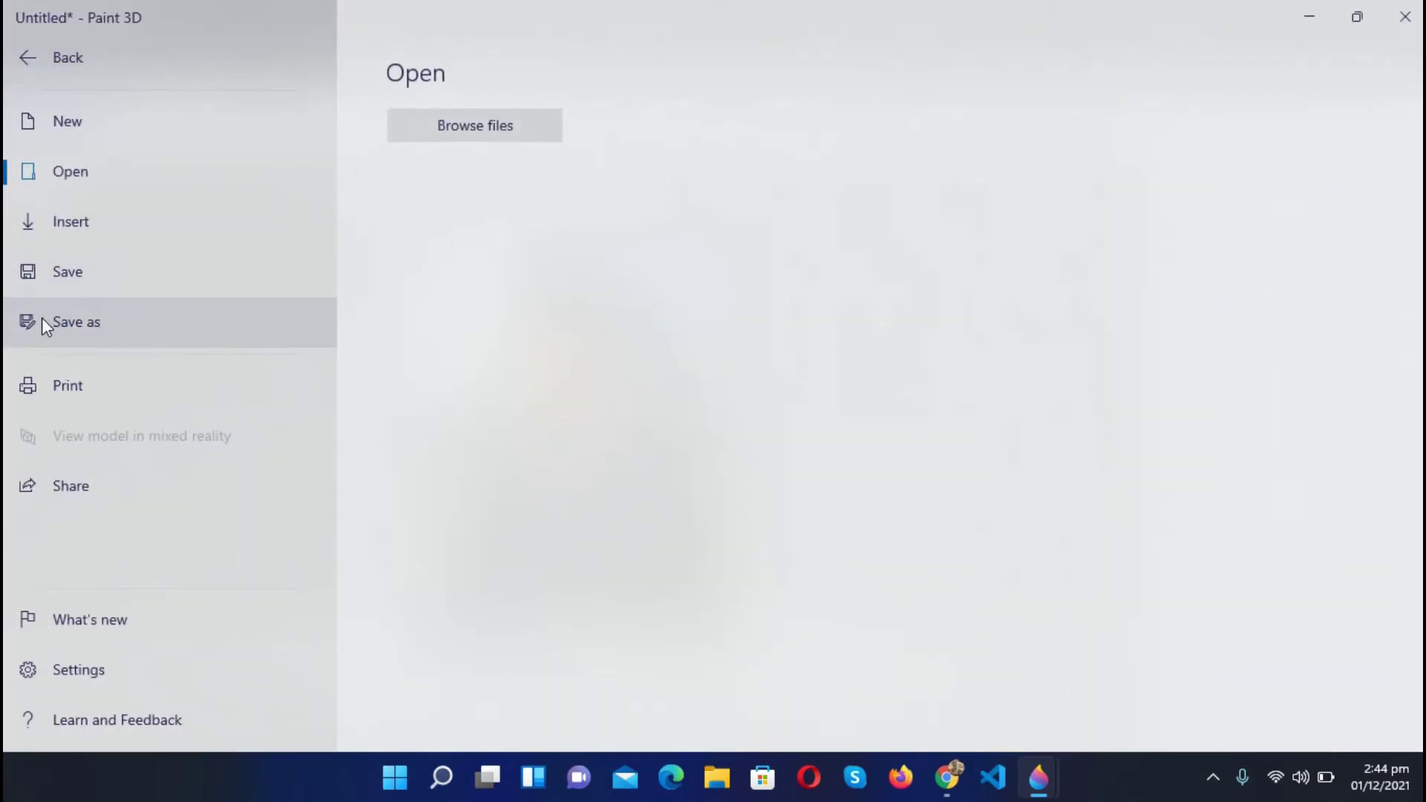
click(176, 333)
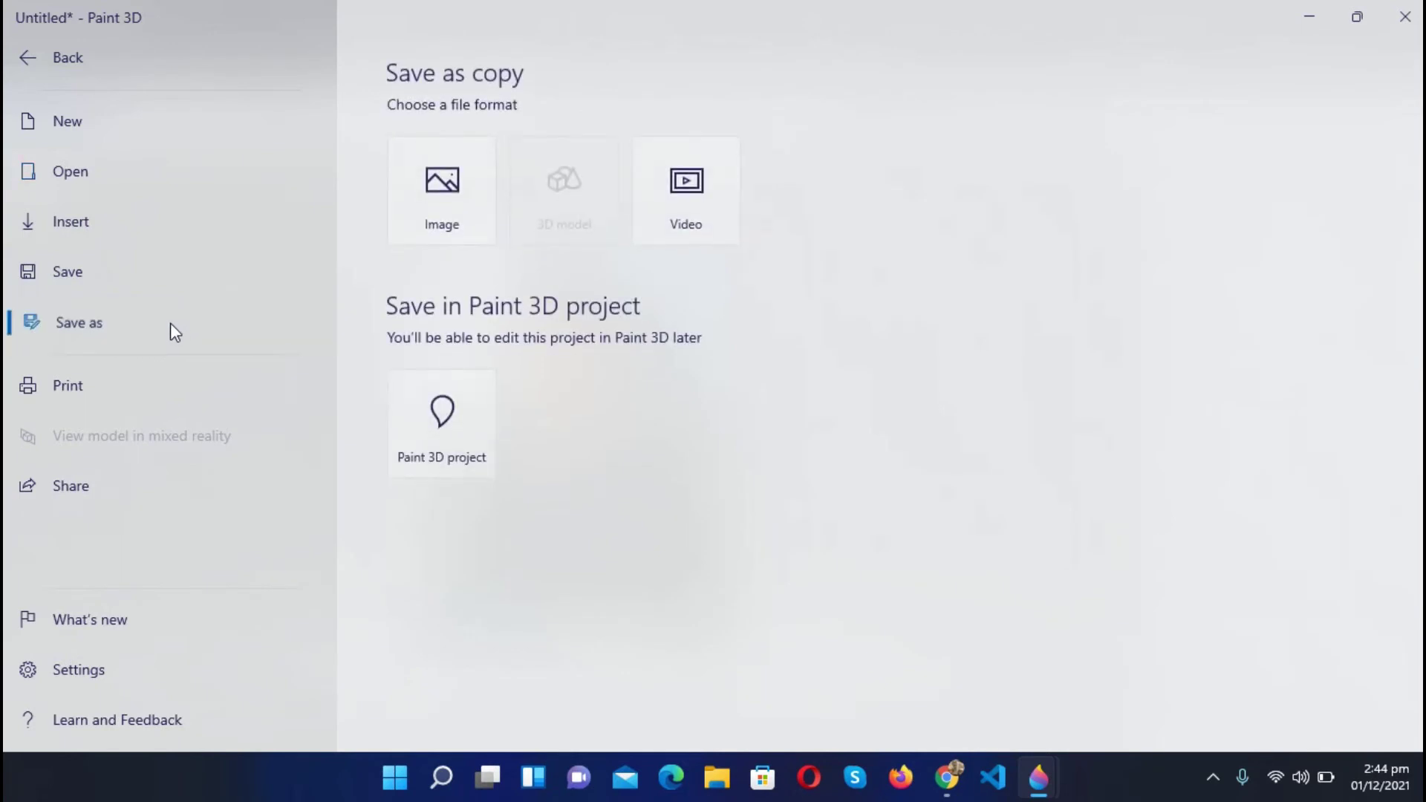
click(442, 195)
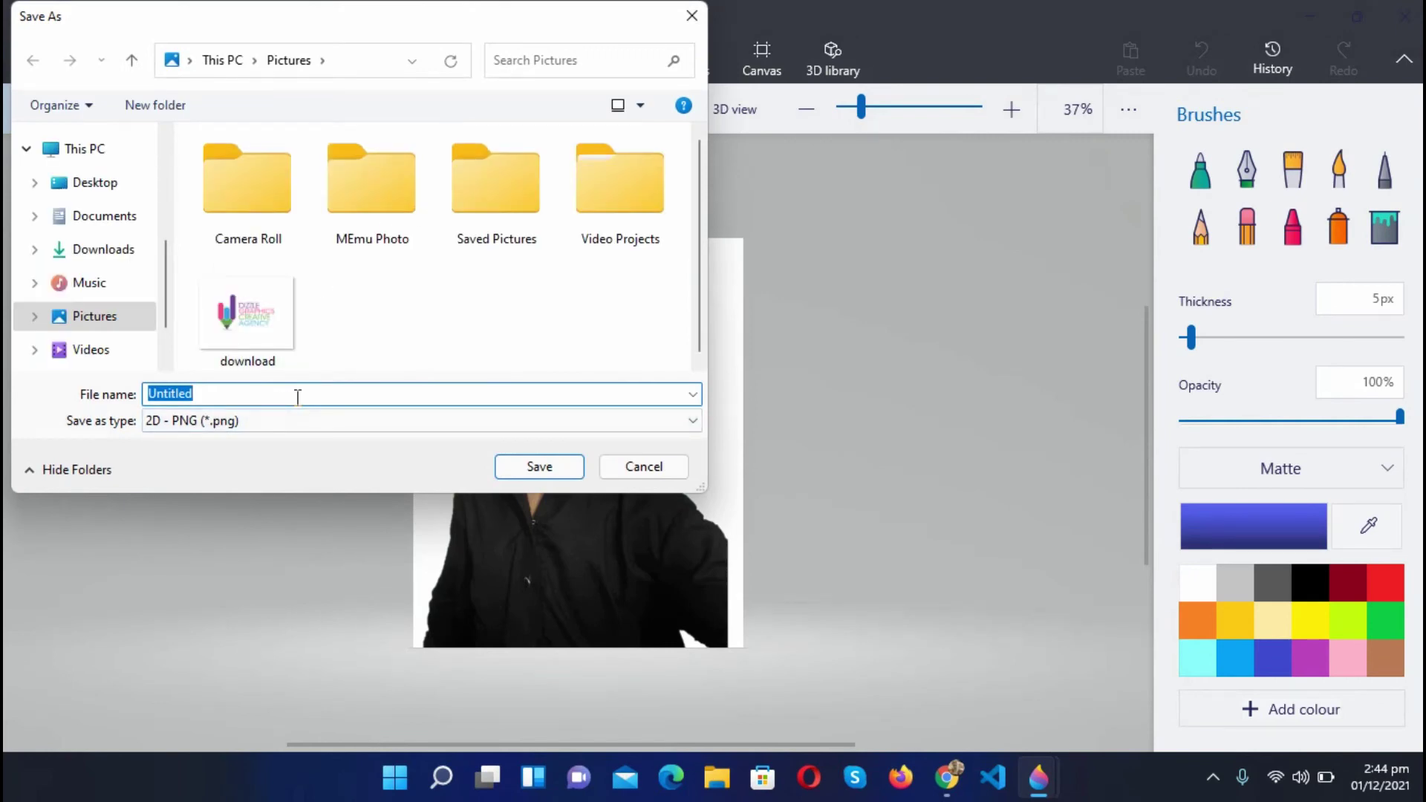
text(khizar)
click(556, 466)
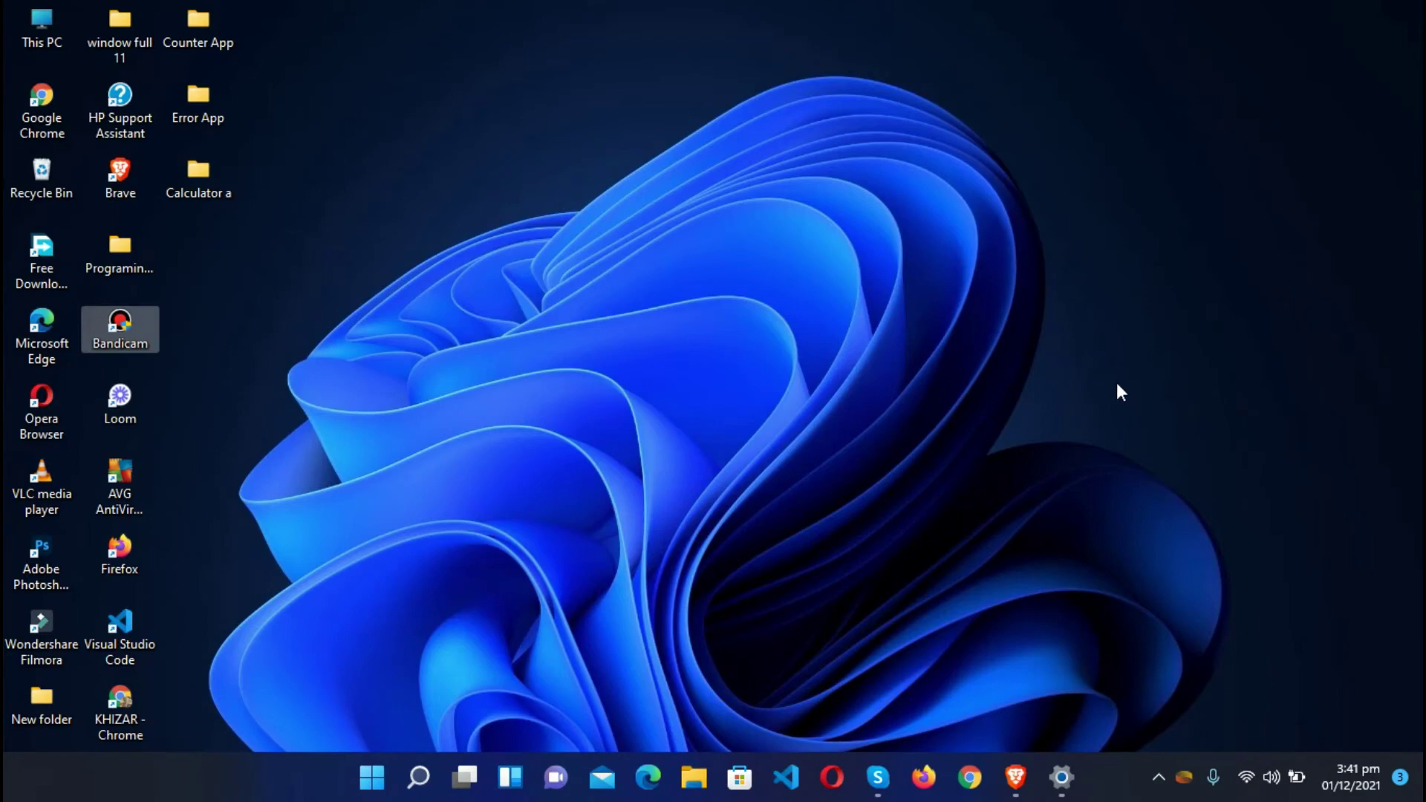
Step: Switch to Google Chrome with the first profile, search for "background remover" and open the remove.bg website
click(988, 793)
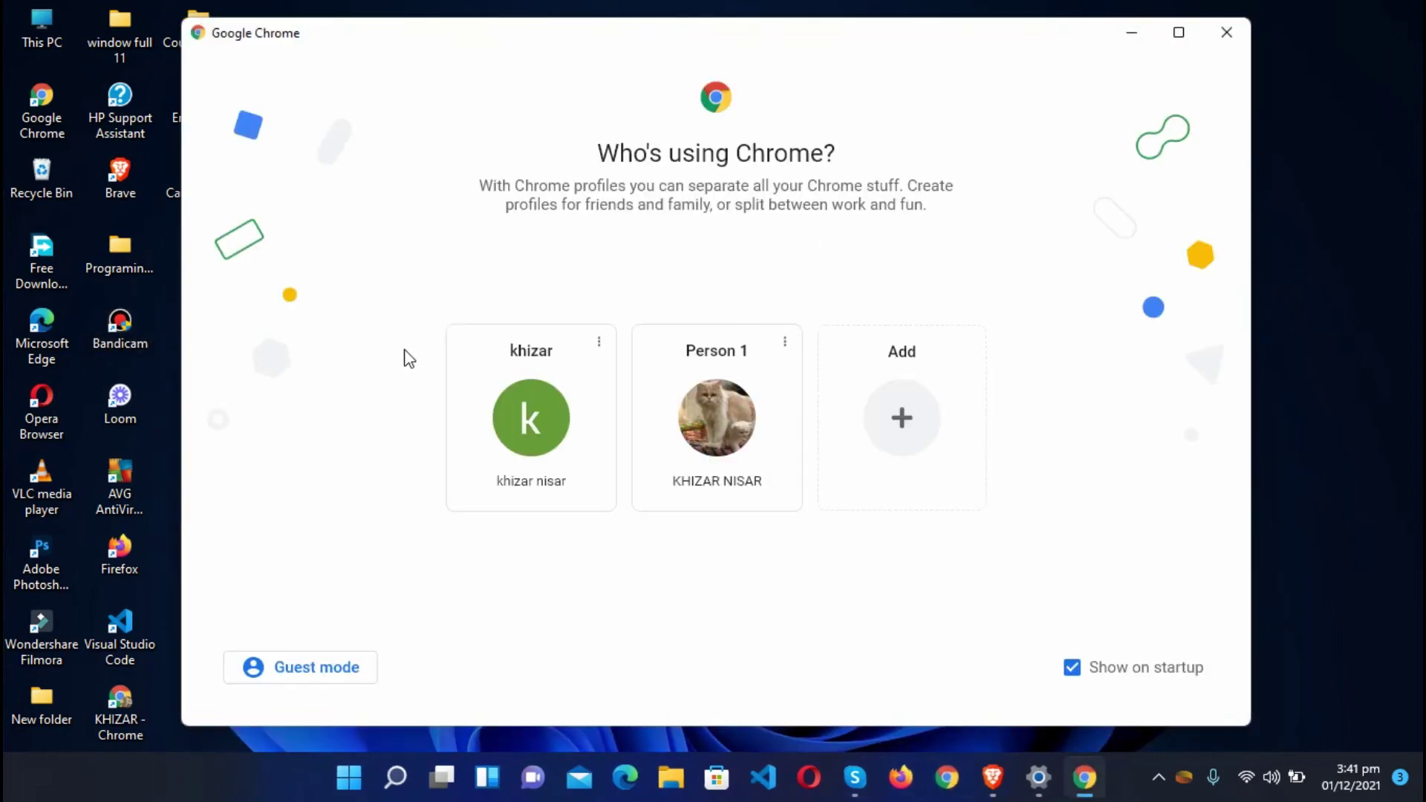
click(518, 448)
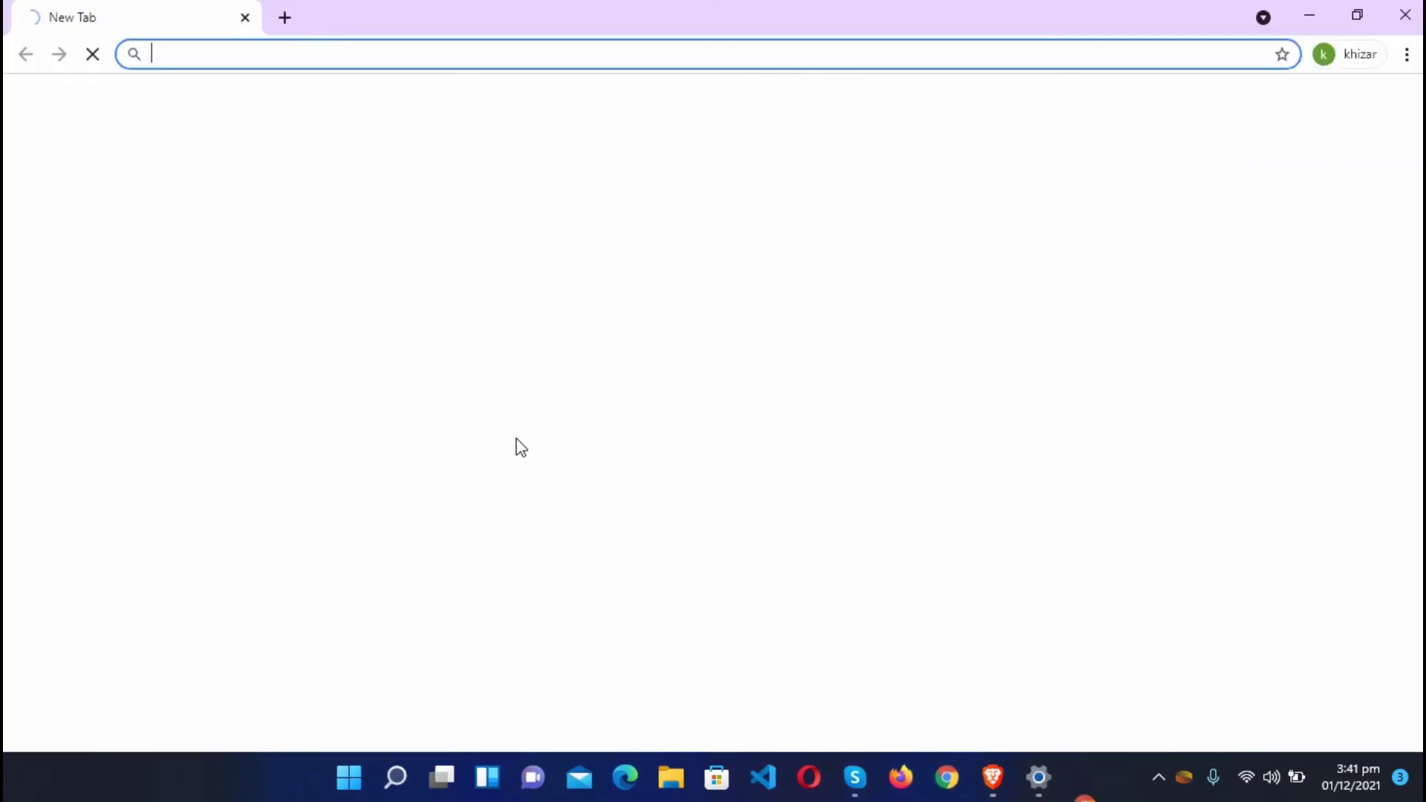
click(492, 43)
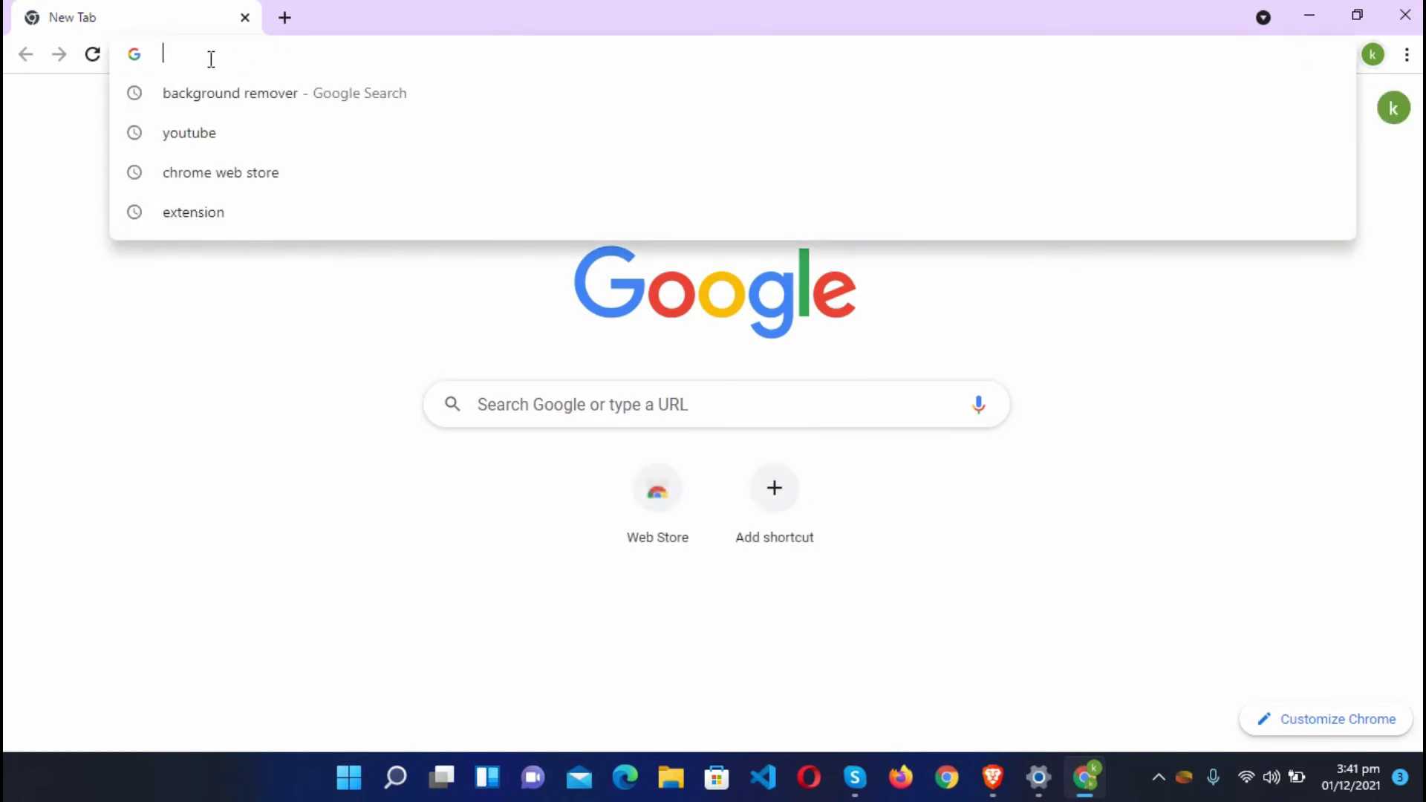
click(295, 91)
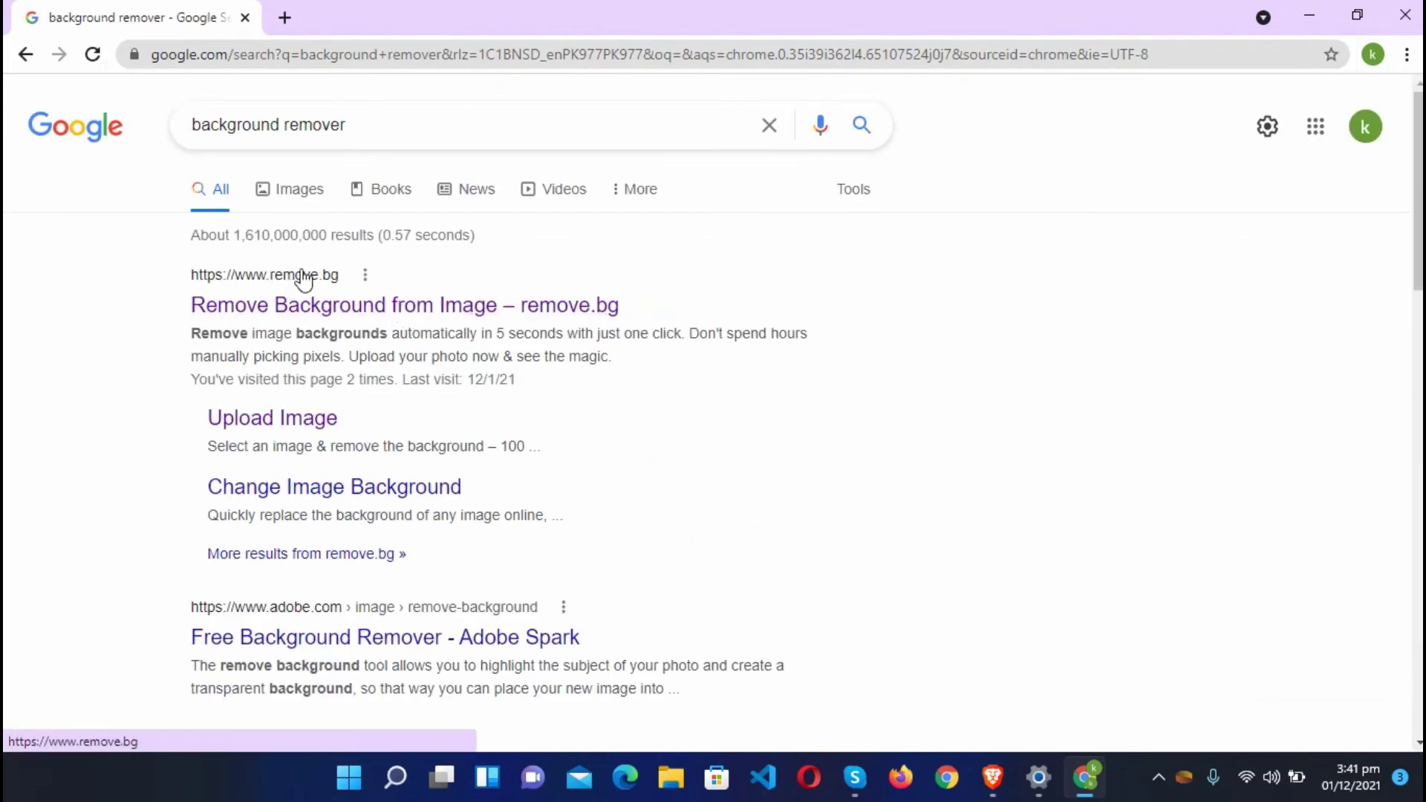
click(327, 297)
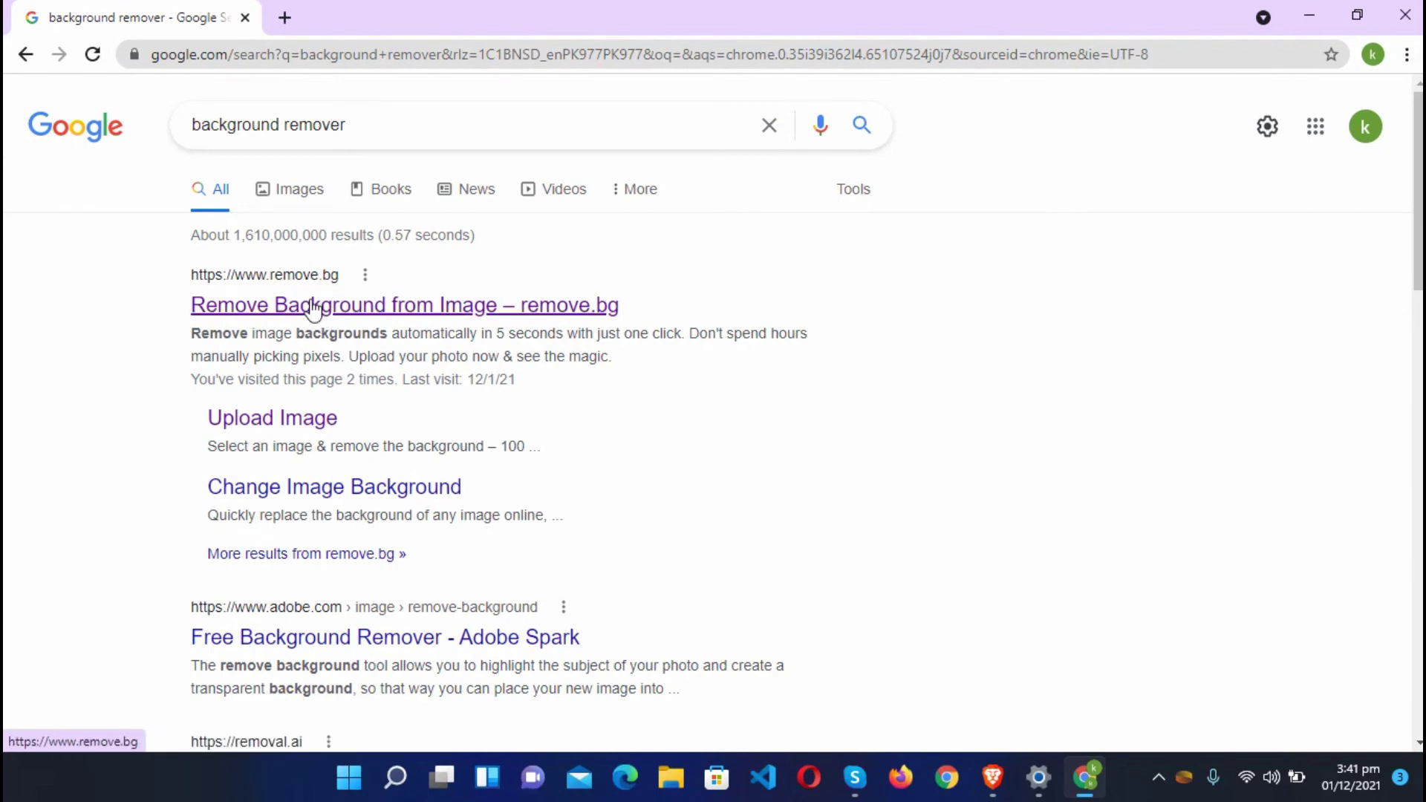
click(313, 306)
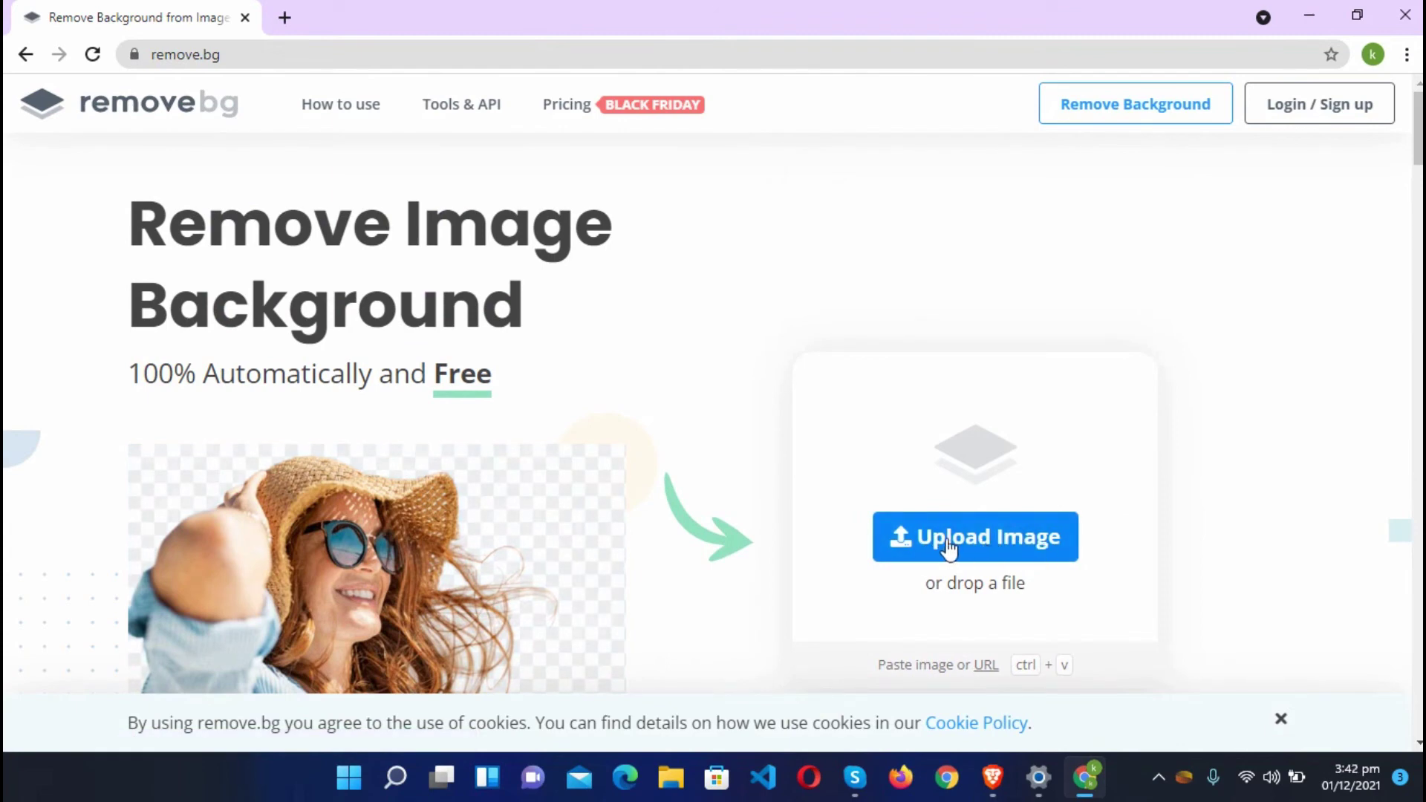
Step: Upload the portrait "WhatsApp Image 2021-02-25 at 9.35.55 AM" to remove.bg to remove its background
click(949, 546)
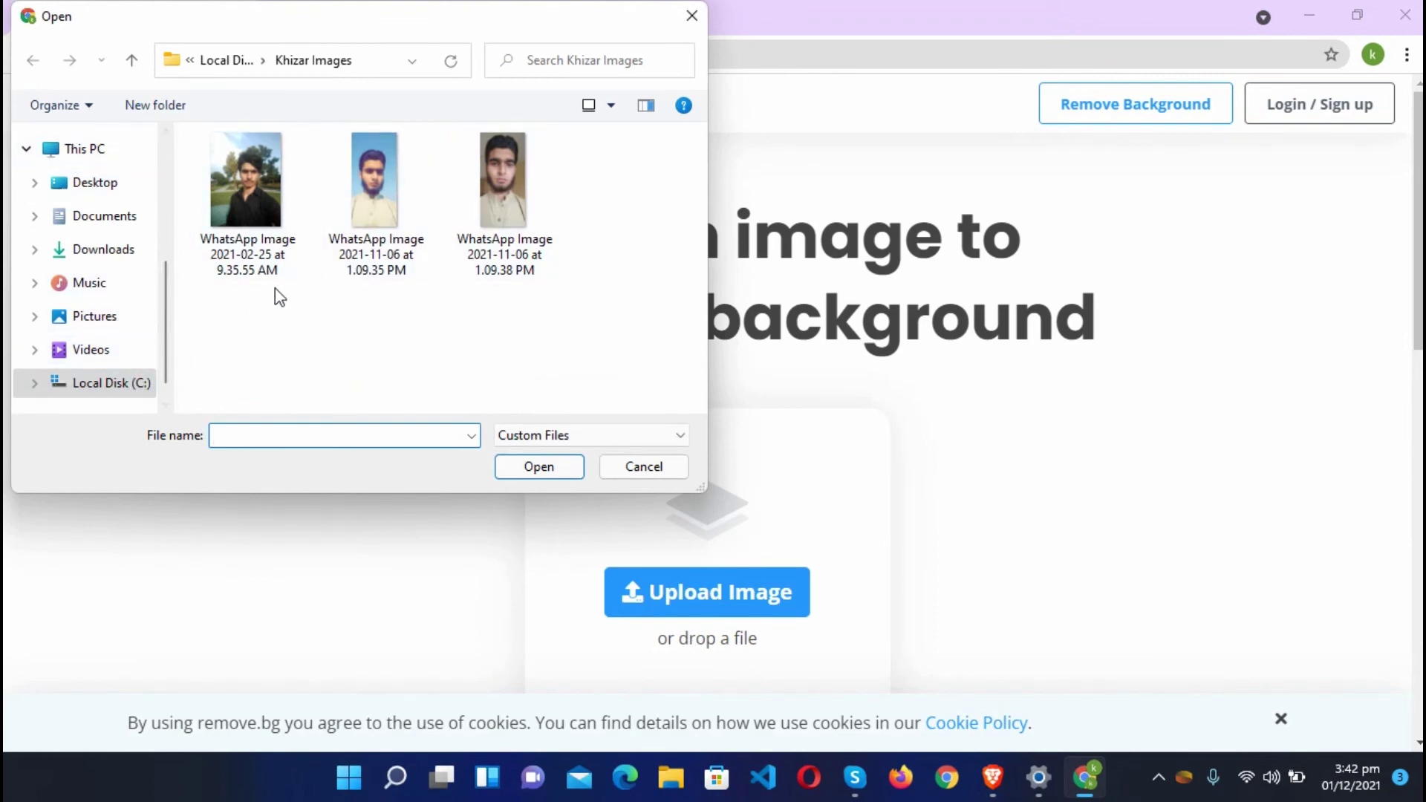
click(260, 193)
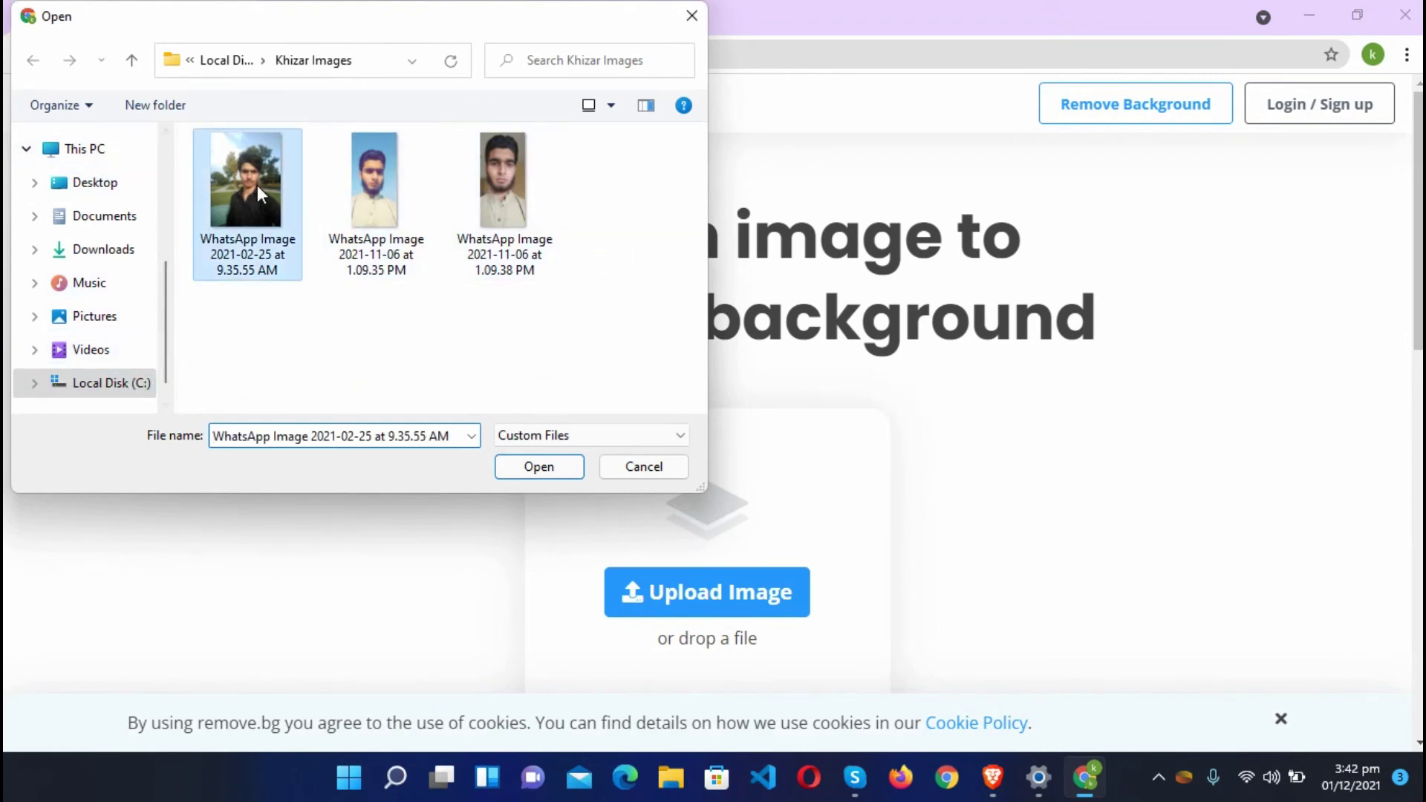
click(536, 466)
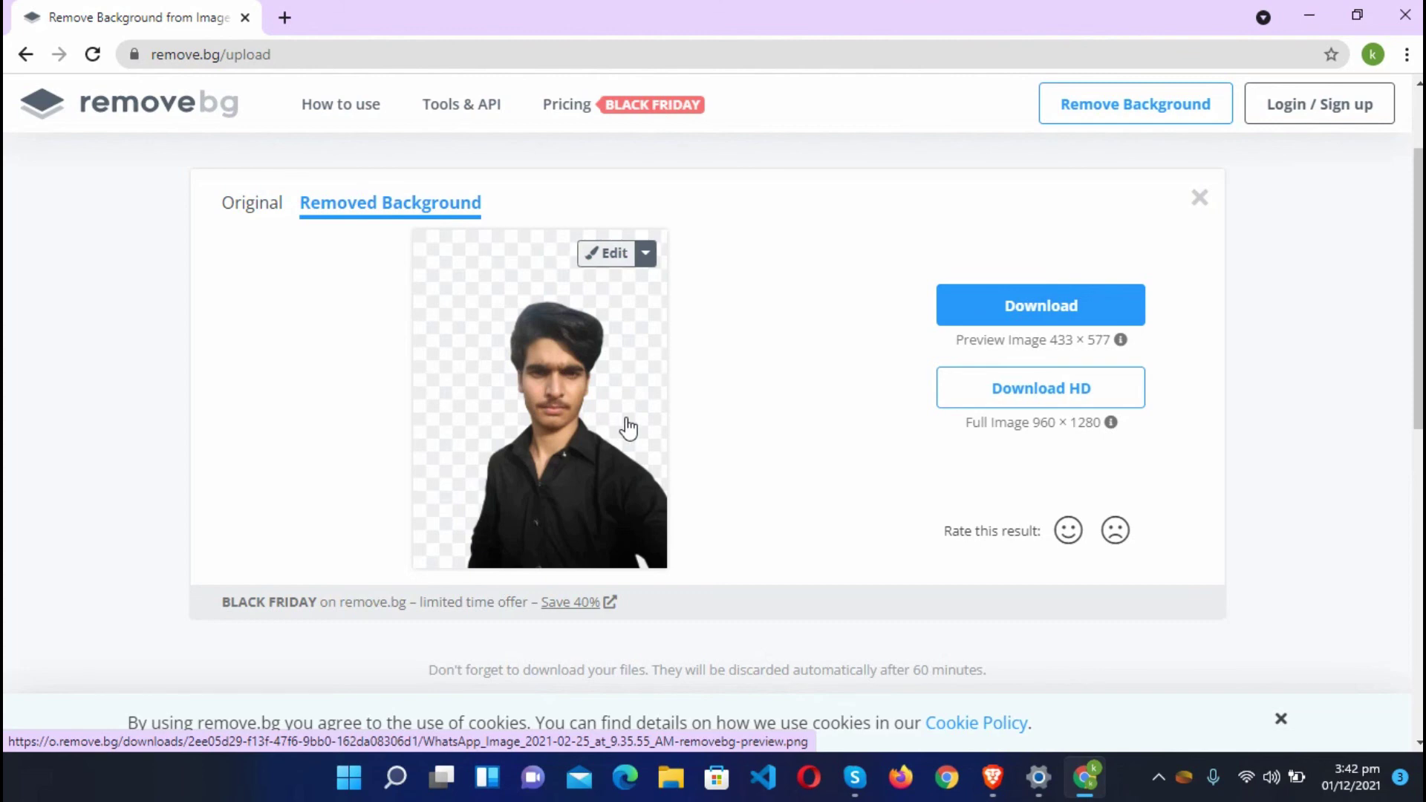
Step: Download the 433 × 577 preview of the cutout, show it in the Downloads folder and open the image
click(1037, 310)
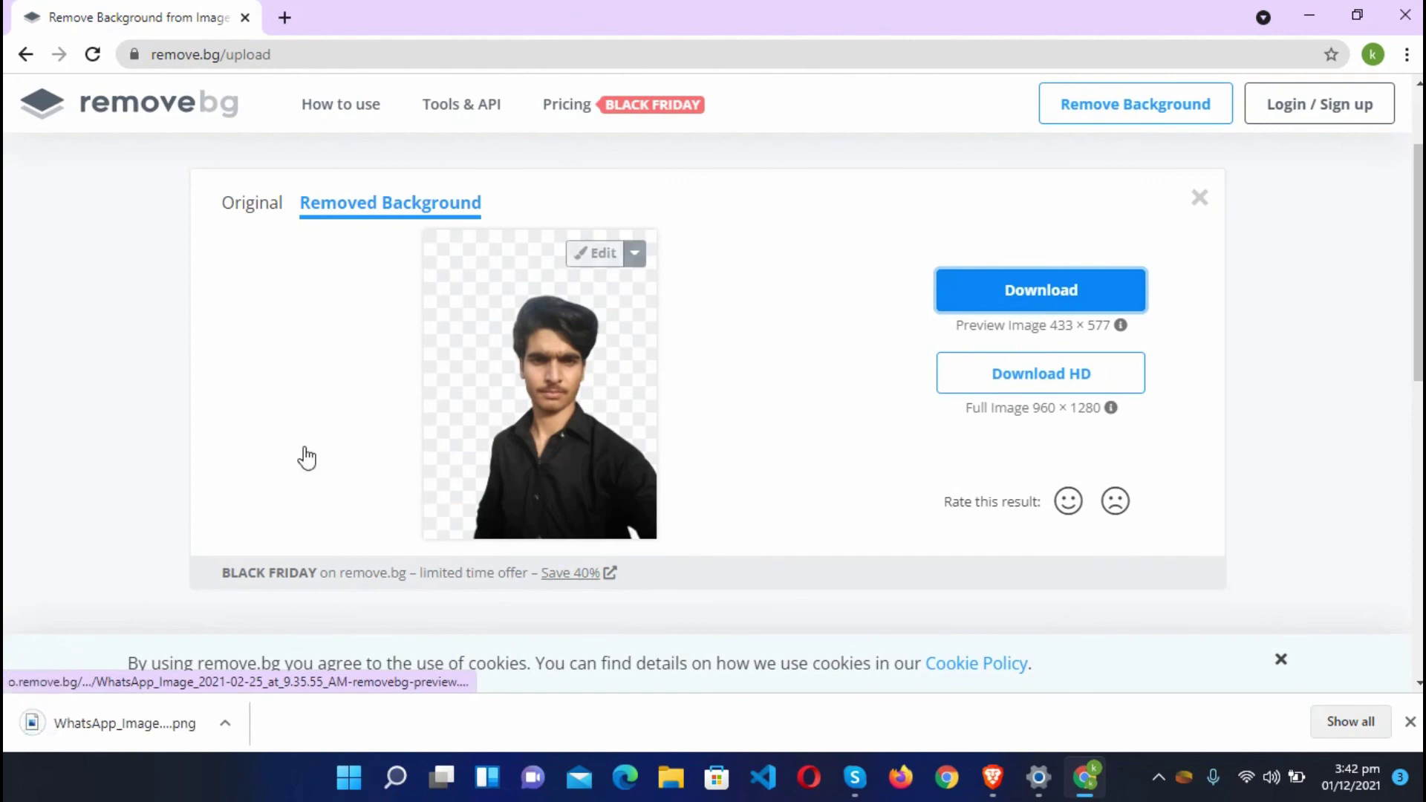
click(224, 724)
click(332, 654)
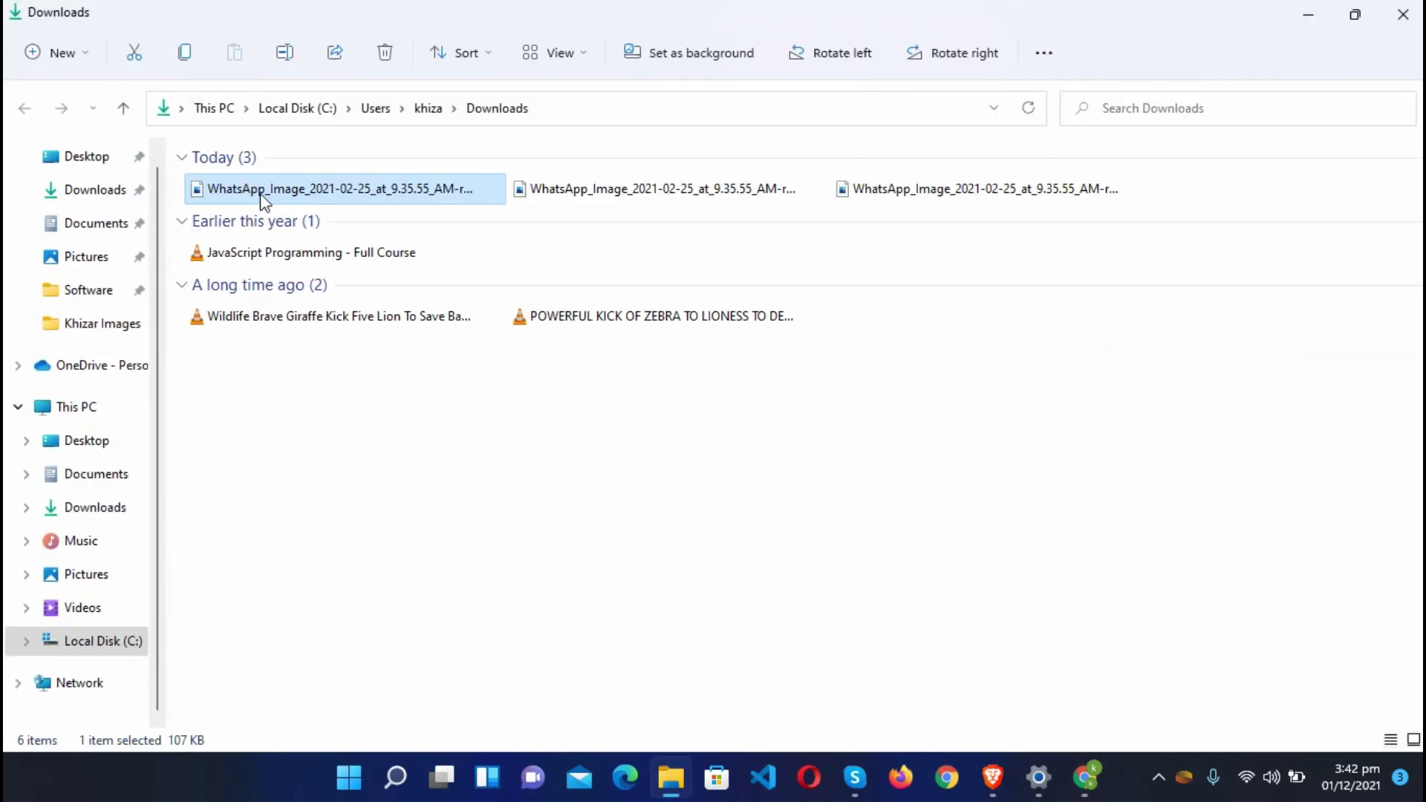
double_click(262, 194)
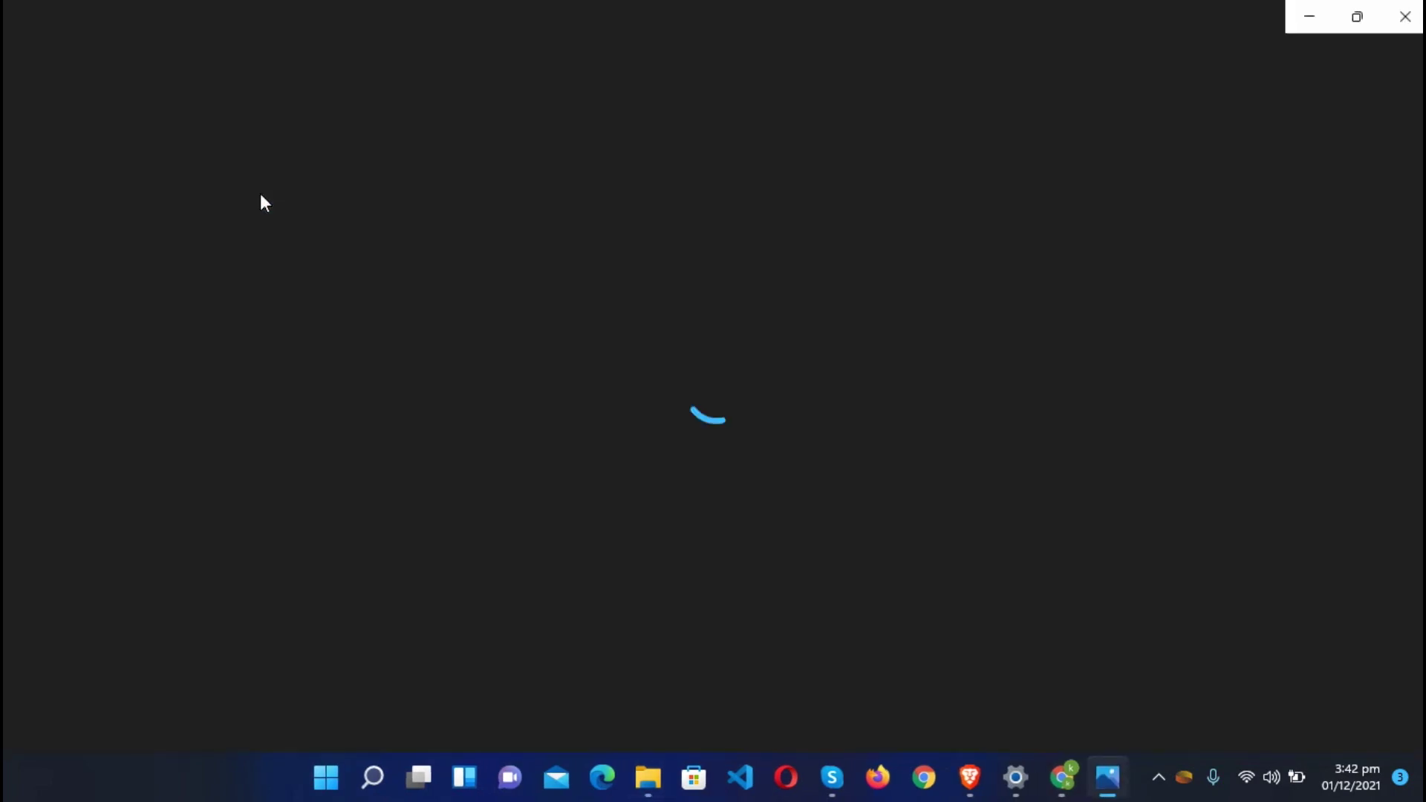